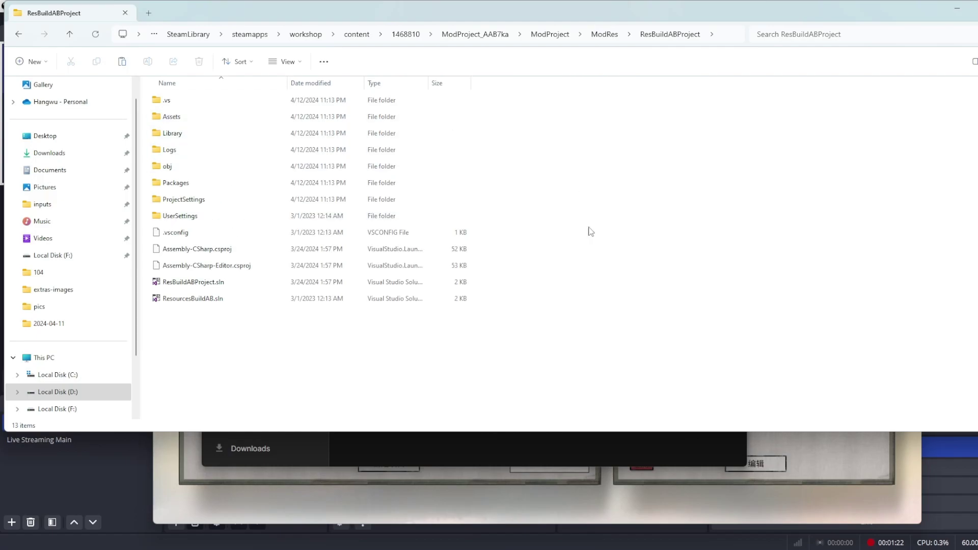
Copy the full folder path of ResBuildABProject from File Explorer
click(659, 30)
right_click(658, 30)
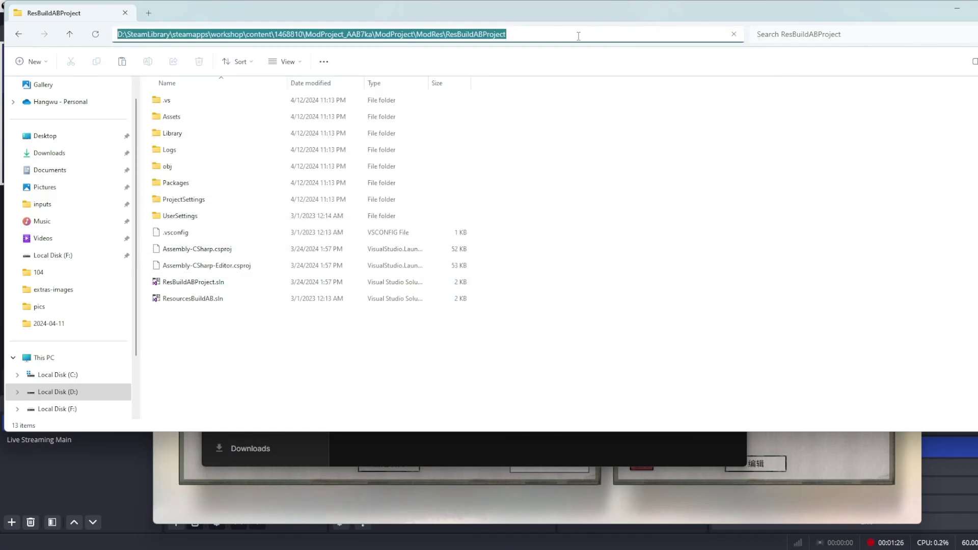
right_click(504, 37)
click(532, 64)
click(610, 262)
Switch to Unity Hub and add the ResBuildABProject folder as a project from disk using the copied path
click(518, 449)
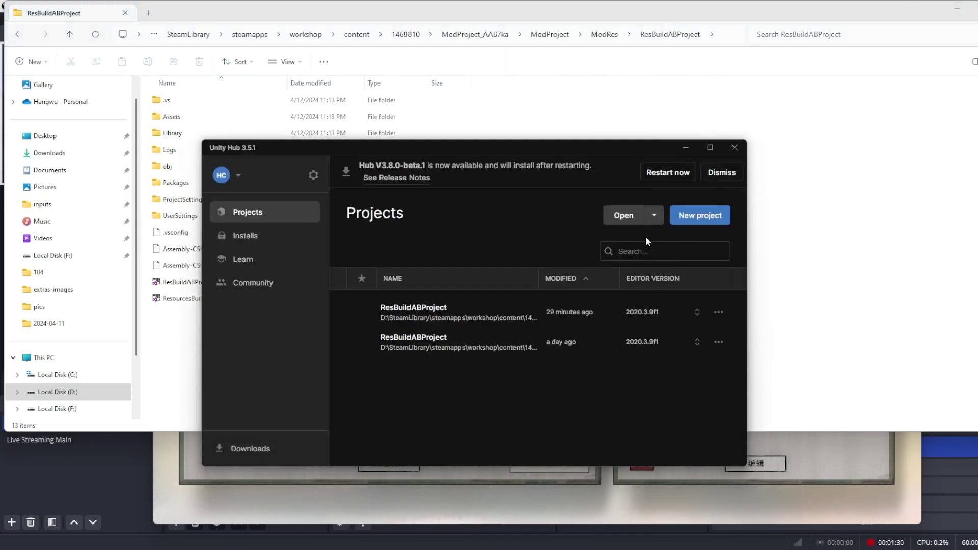
click(653, 222)
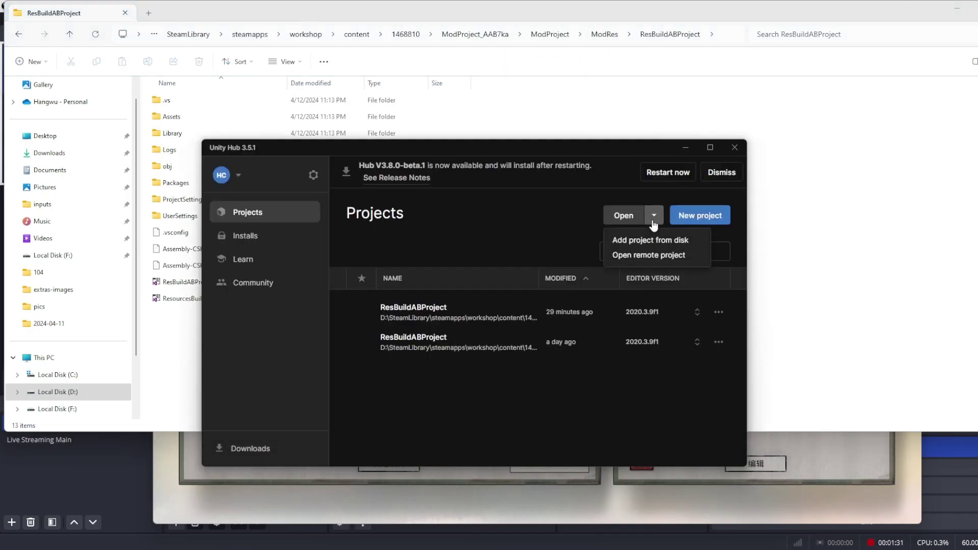
click(623, 243)
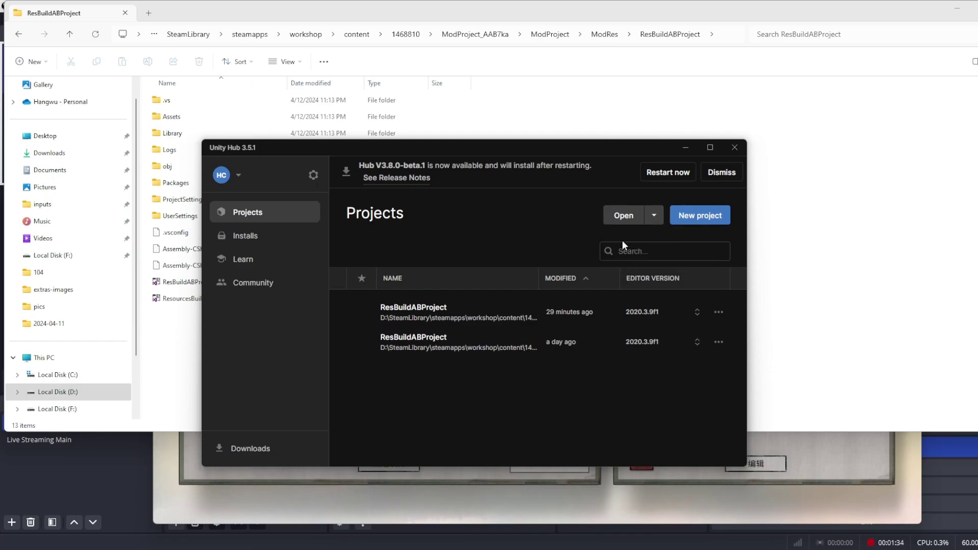
click(524, 76)
key(ctrl+v)
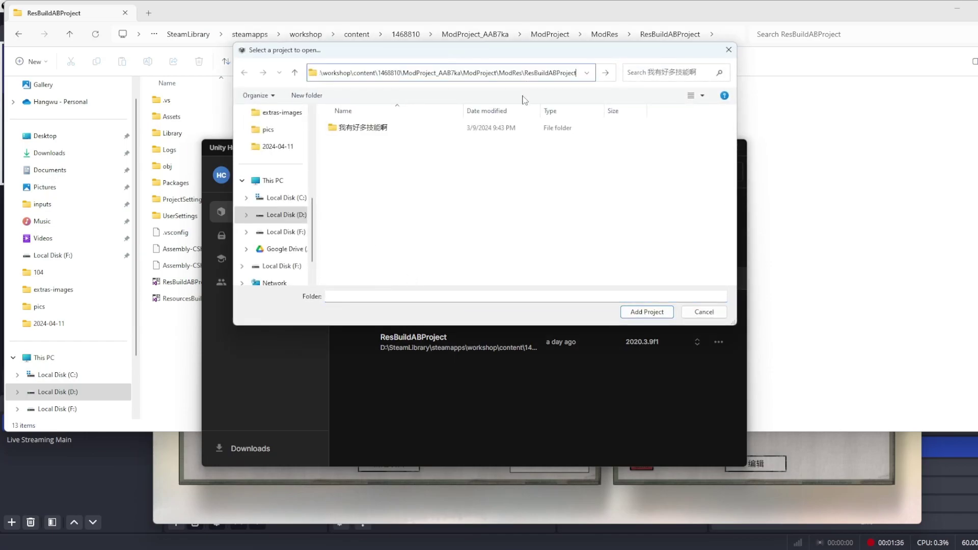
key(Return)
click(629, 313)
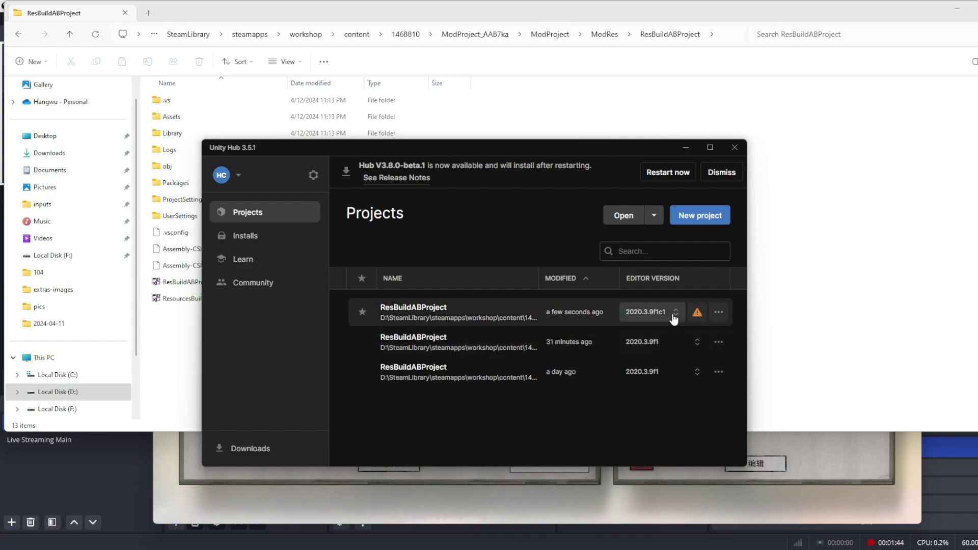
Resolve the missing editor version of the newly added ResBuildABProject by opening it with 2020.3.9f1
click(696, 314)
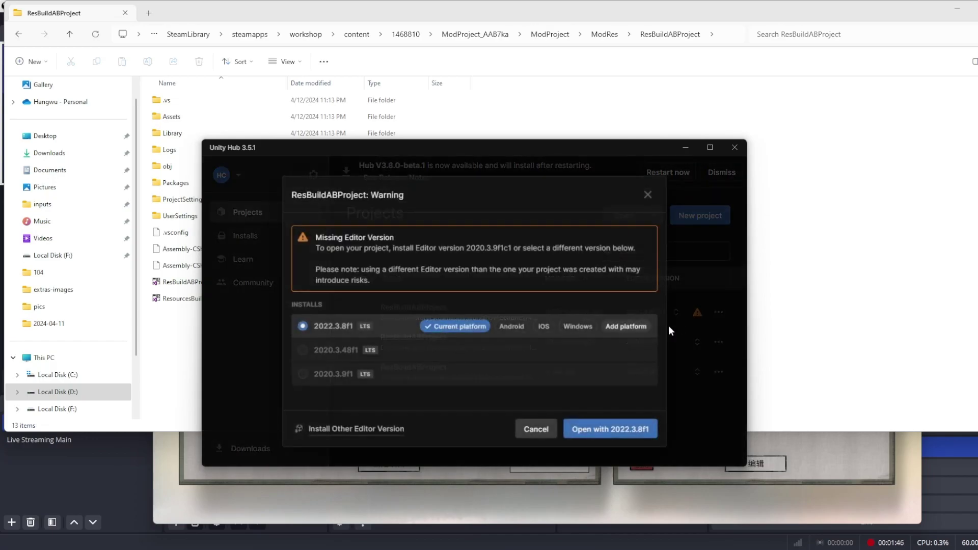
click(345, 375)
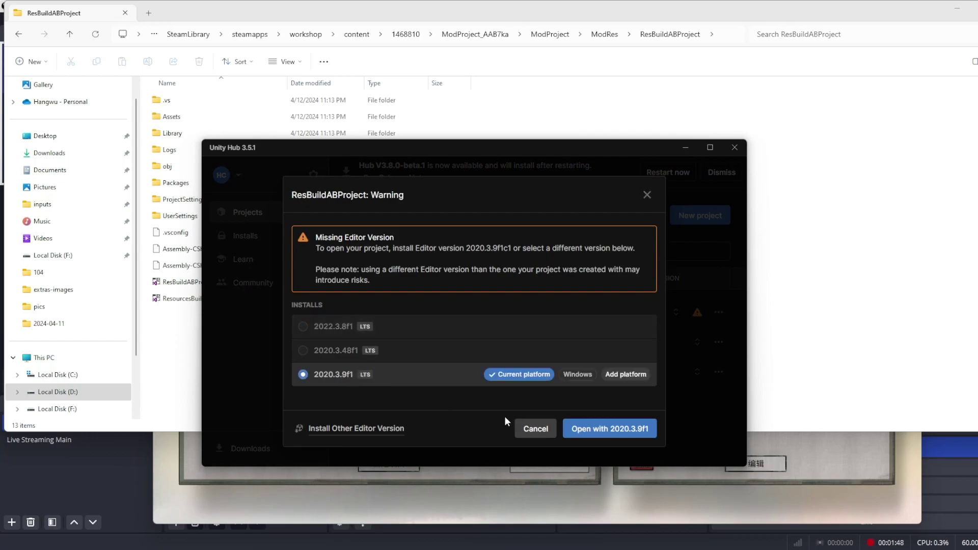
click(615, 430)
click(519, 371)
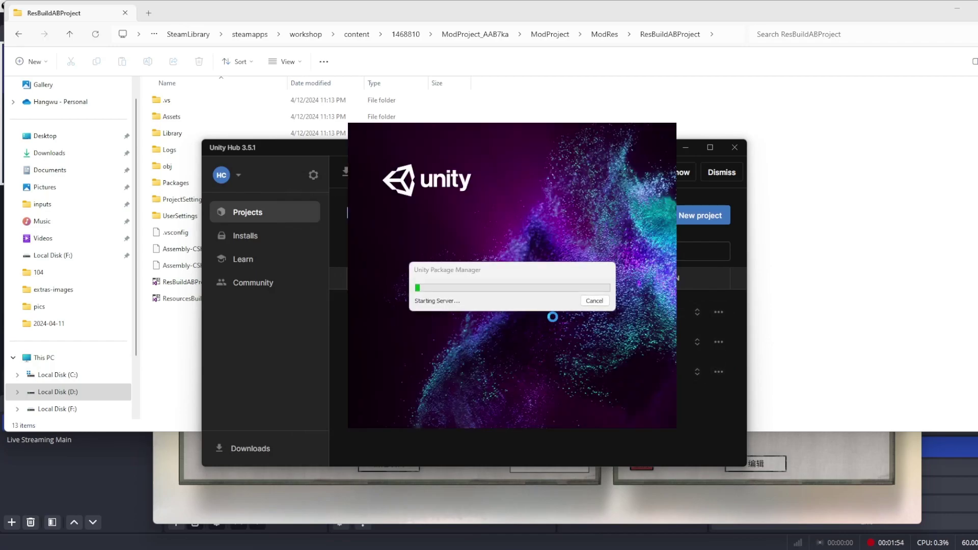
click(619, 340)
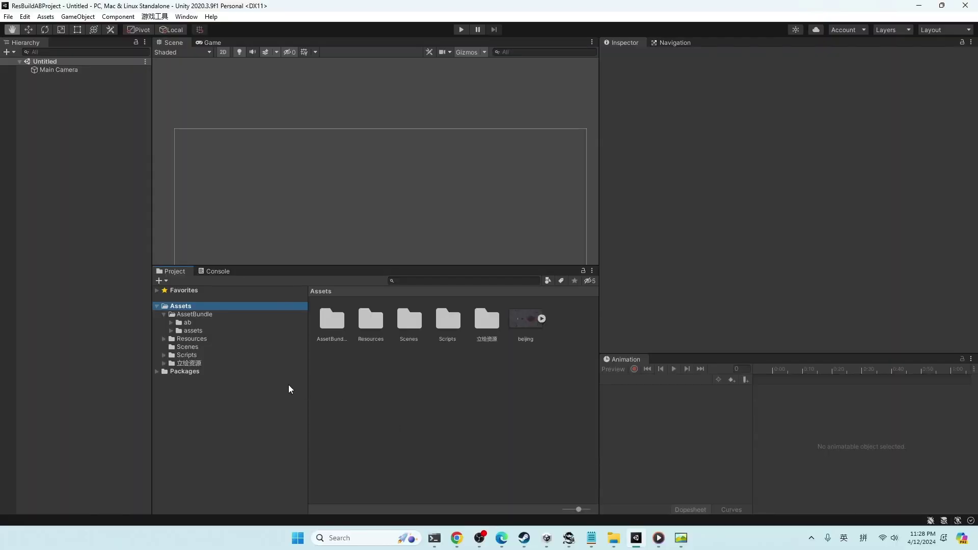
Look at shenti.png in the photo viewer, and in Unity open the folder Resources/Game/PortraitDynamic/Woman/Body
click(681, 538)
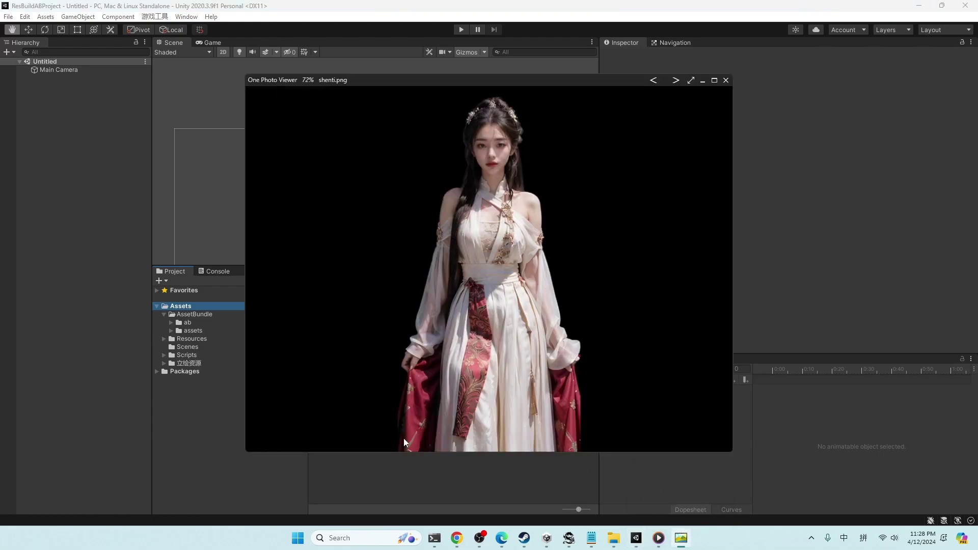
click(162, 340)
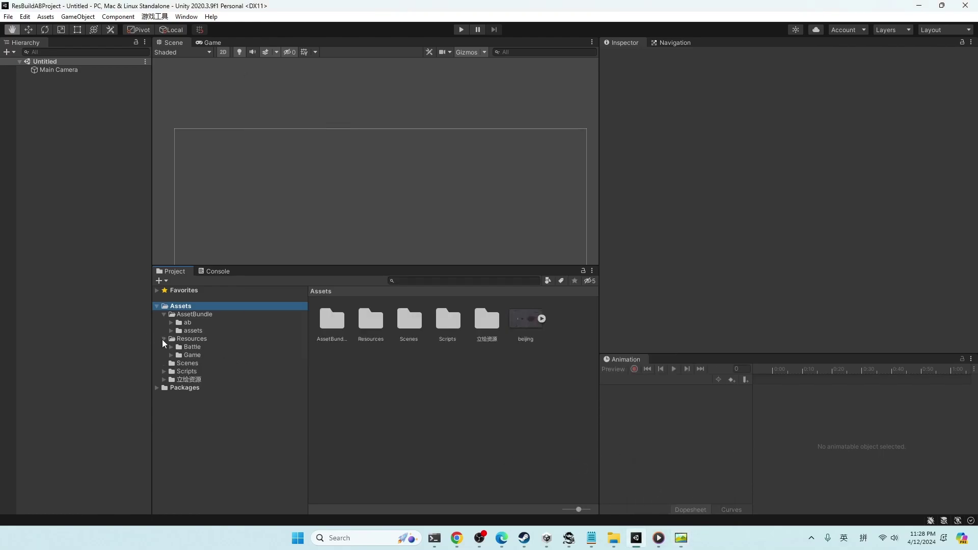
click(172, 356)
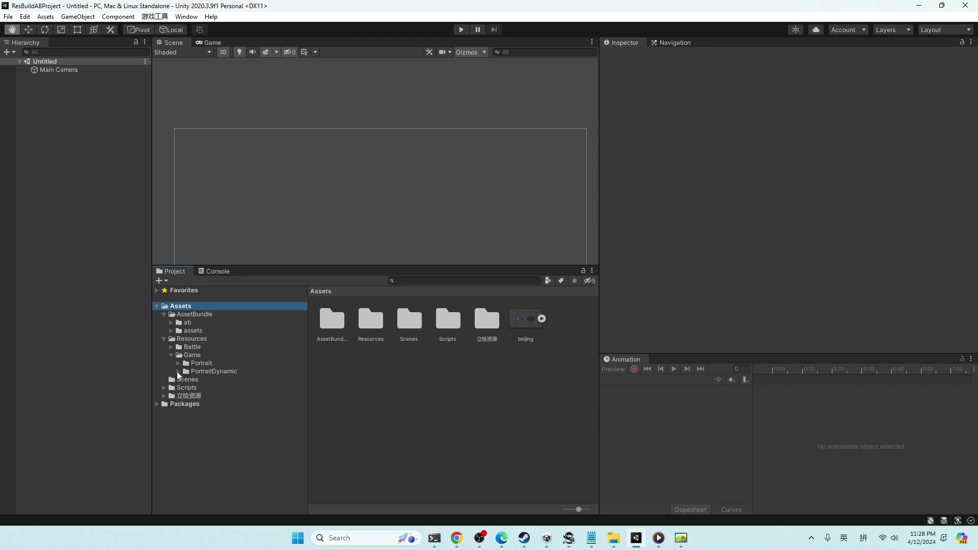
click(178, 372)
click(186, 405)
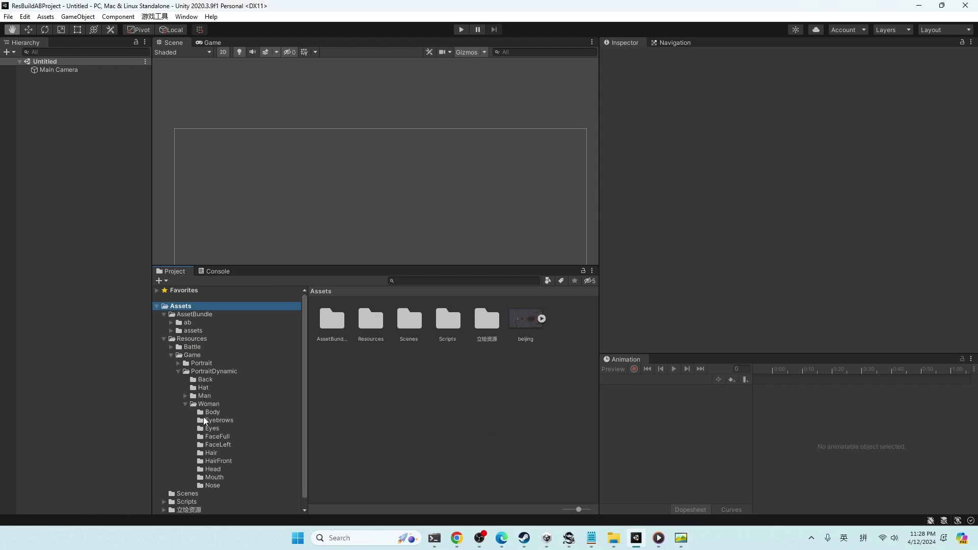
click(203, 412)
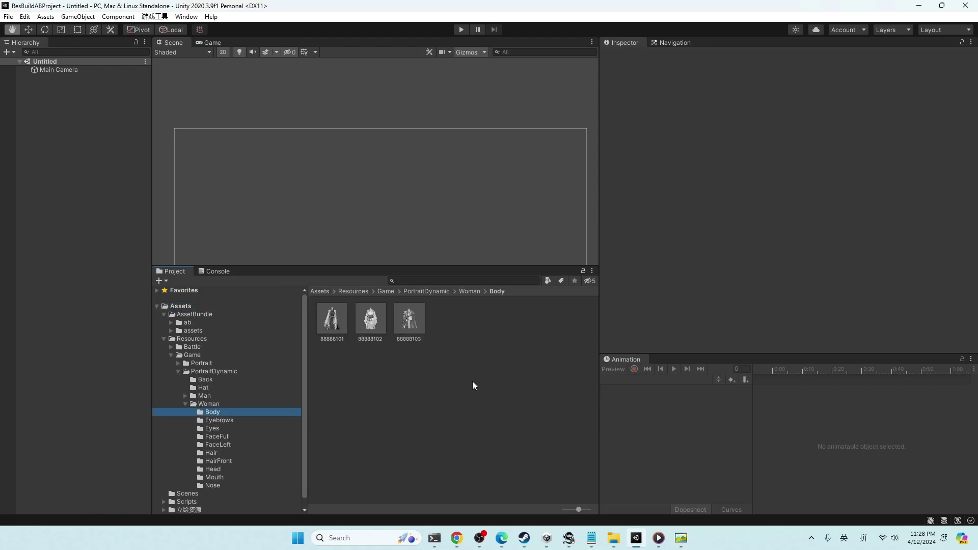
Examine the existing body prefabs, opening 88888101 in prefab mode
click(328, 332)
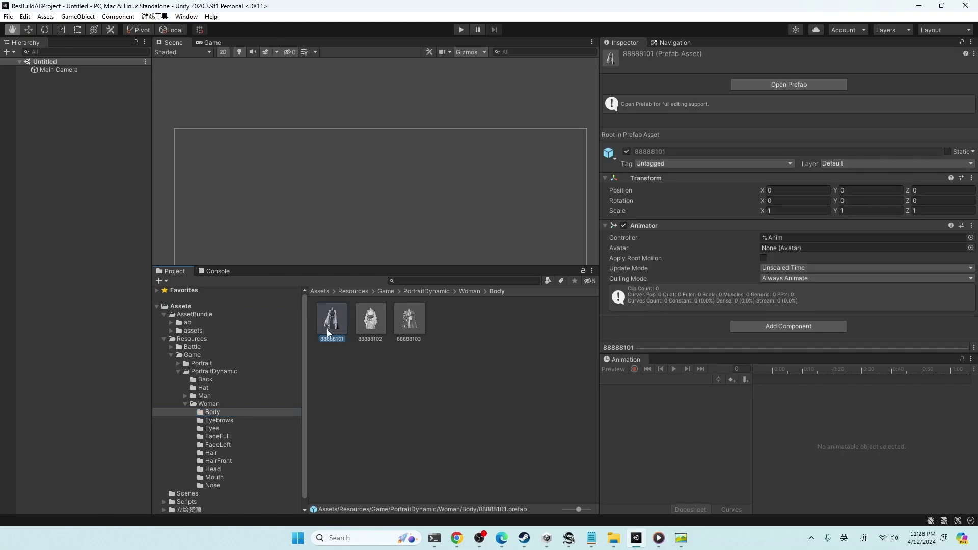
double_click(331, 326)
double_click(380, 319)
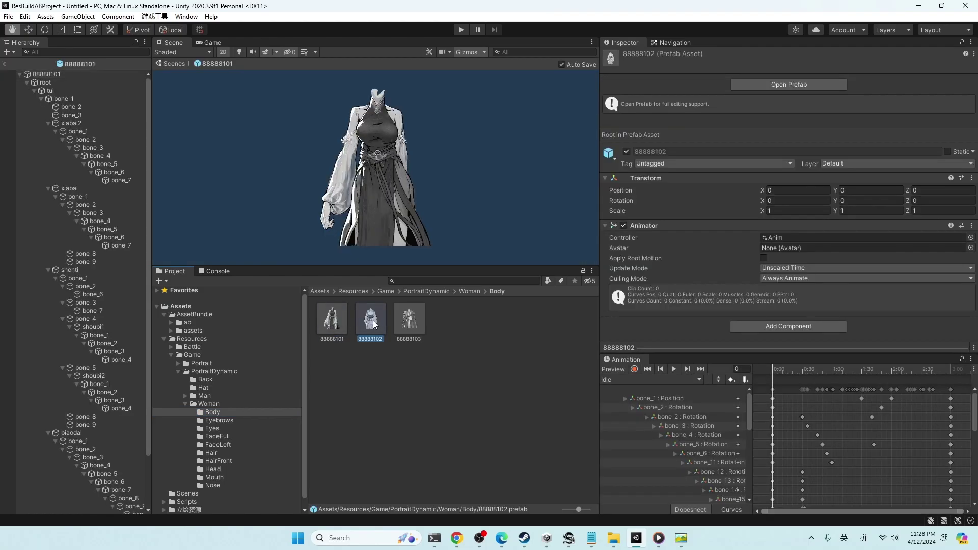
double_click(395, 324)
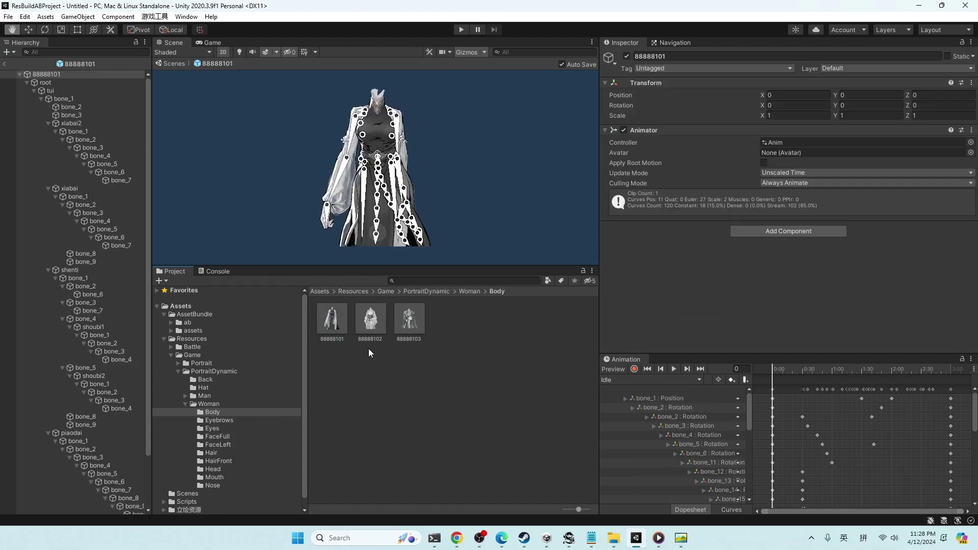
Duplicate the 88888101 body prefab and name the copy 88888104
key(ctrl+d)
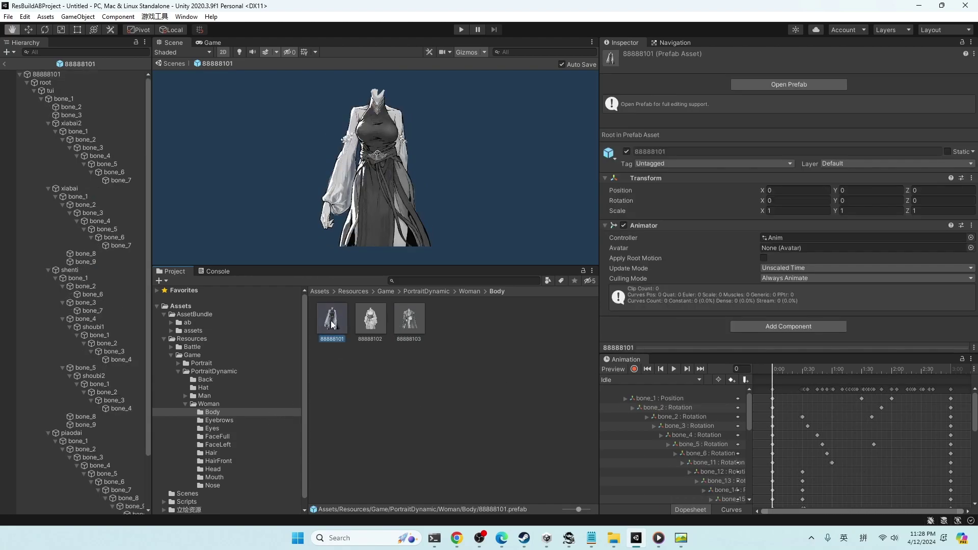
click(342, 338)
drag(335, 338, 386, 339)
text(4)
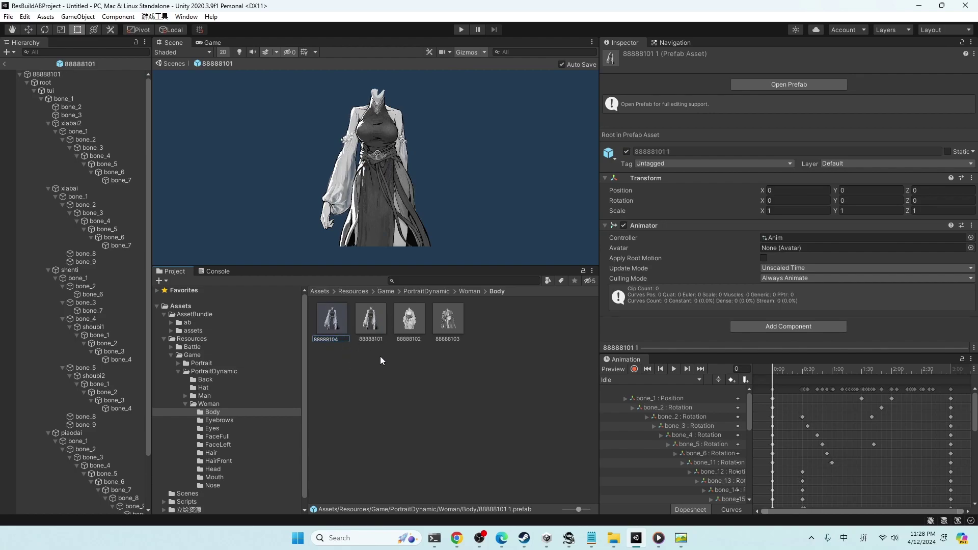
key(Return)
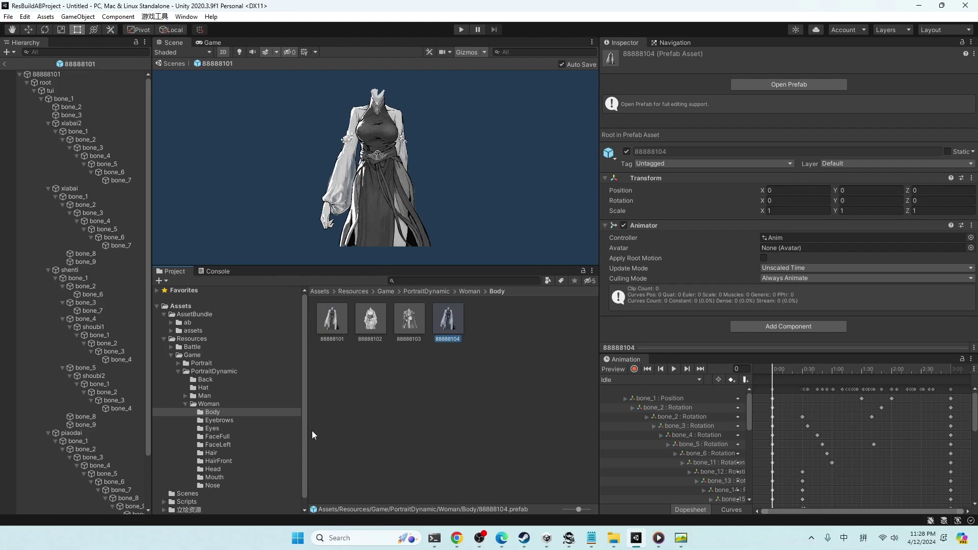
Open the source art folder 立绘资源/PortraitDynamic (动态立绘)/Woman/Body (yifu) in the project
scroll(204, 422, down, 1)
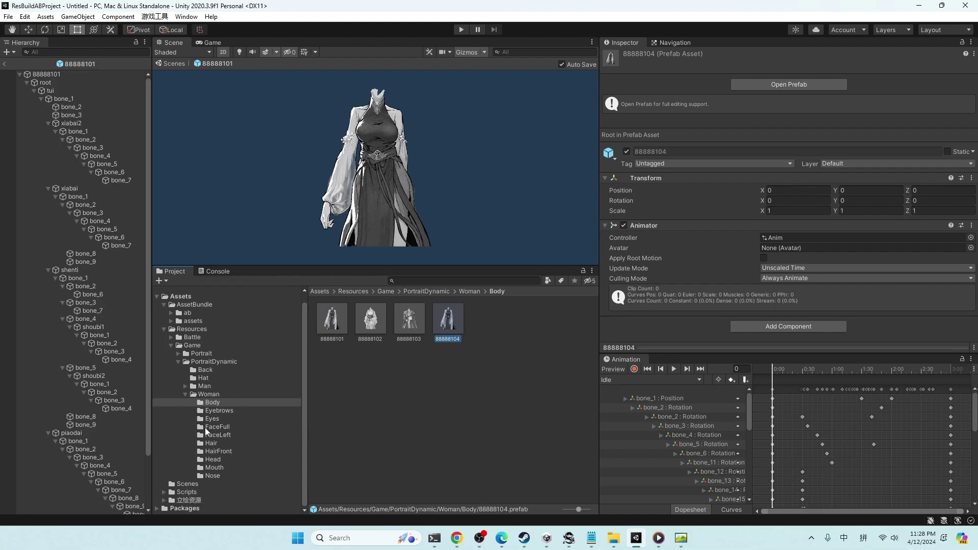
click(164, 500)
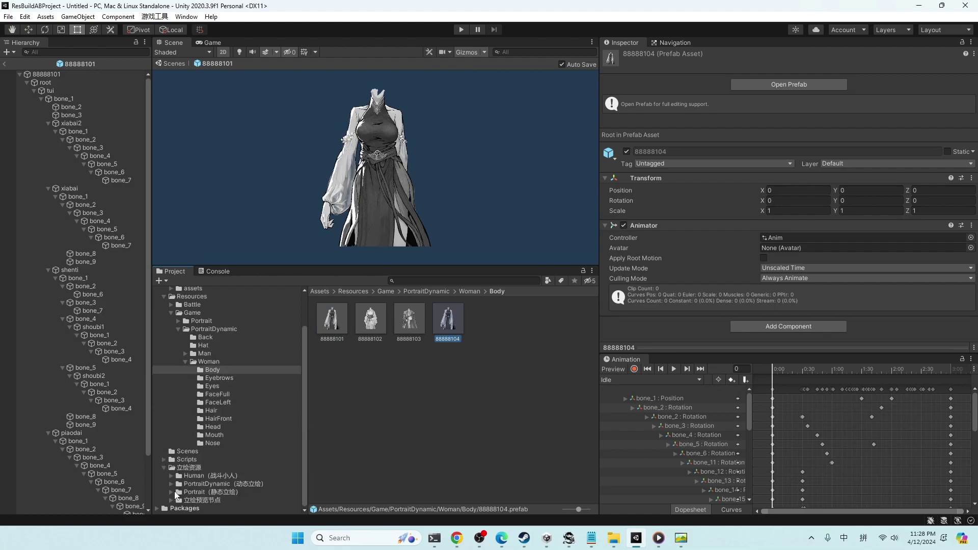
click(172, 484)
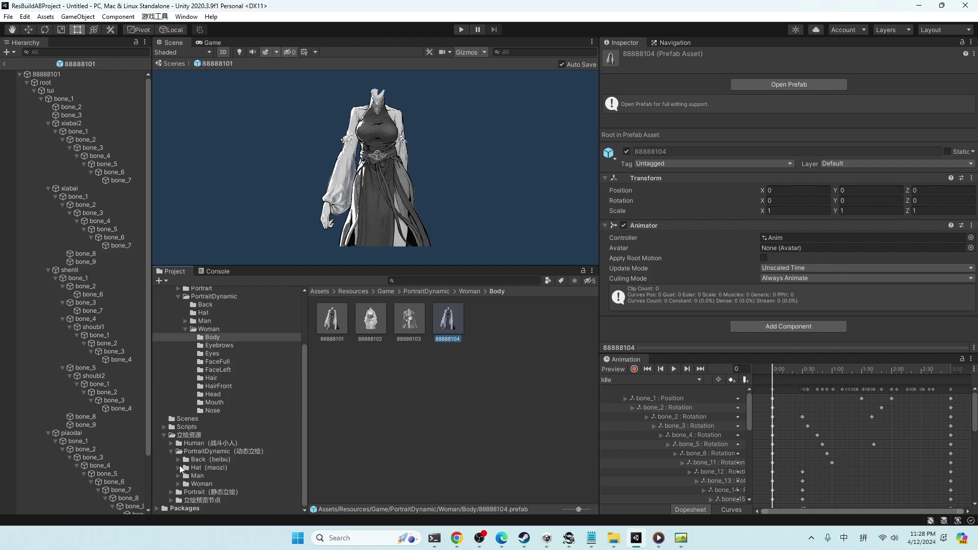
click(178, 485)
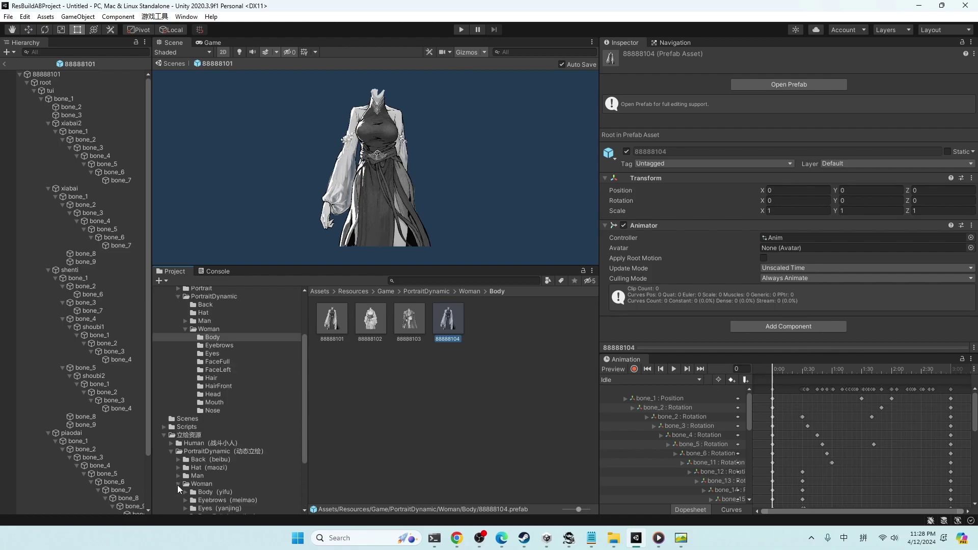
scroll(194, 438, down, 3)
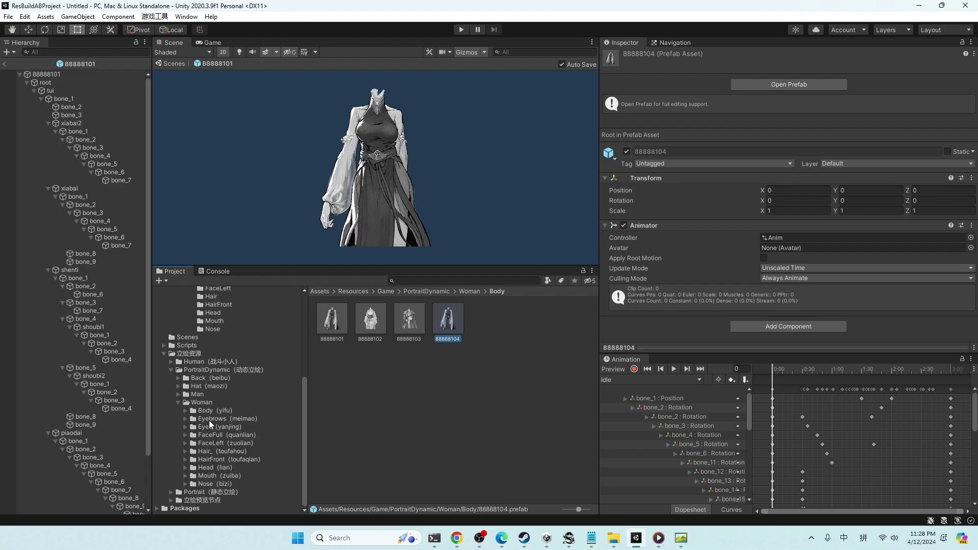
click(207, 414)
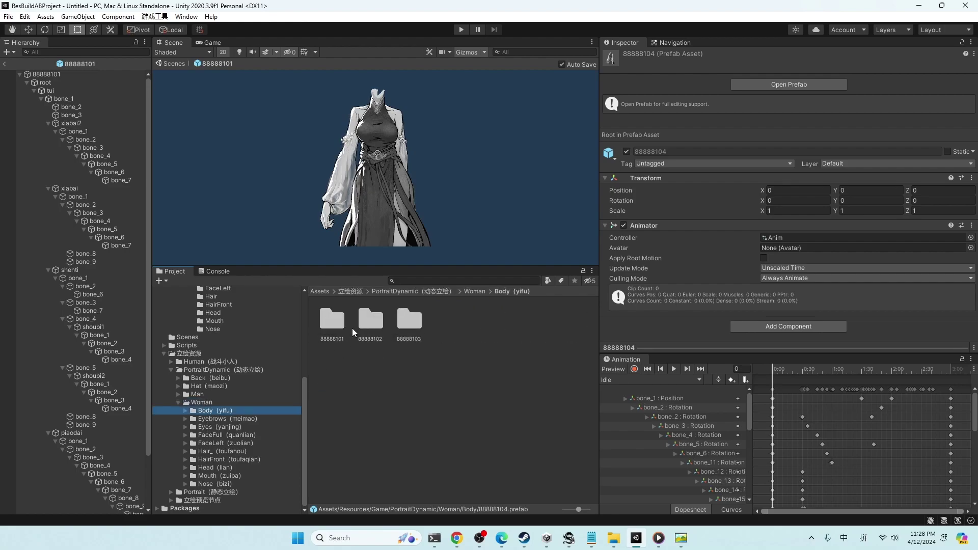
Duplicate the 88888101 folder in Body (yifu) and name the copy 88888104
click(332, 320)
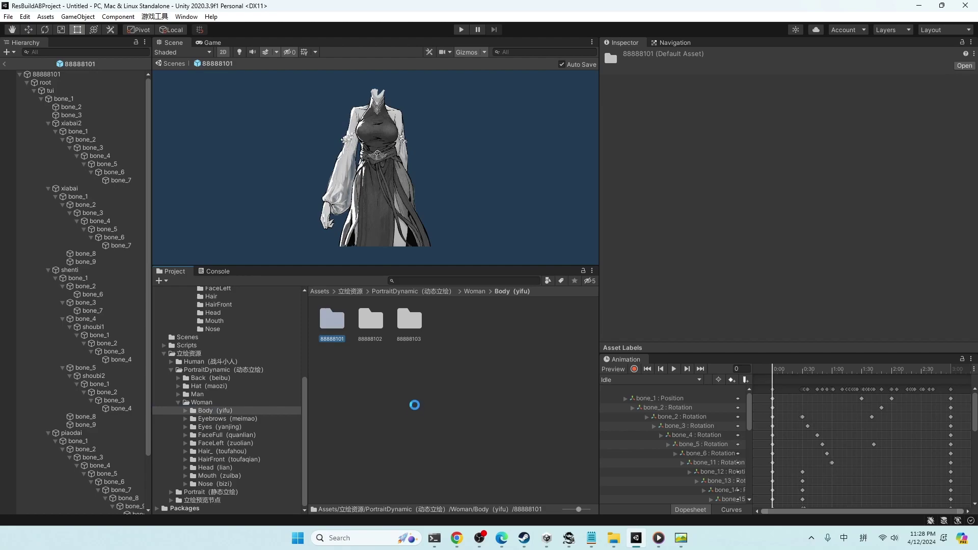
key(ctrl+d)
key(F2)
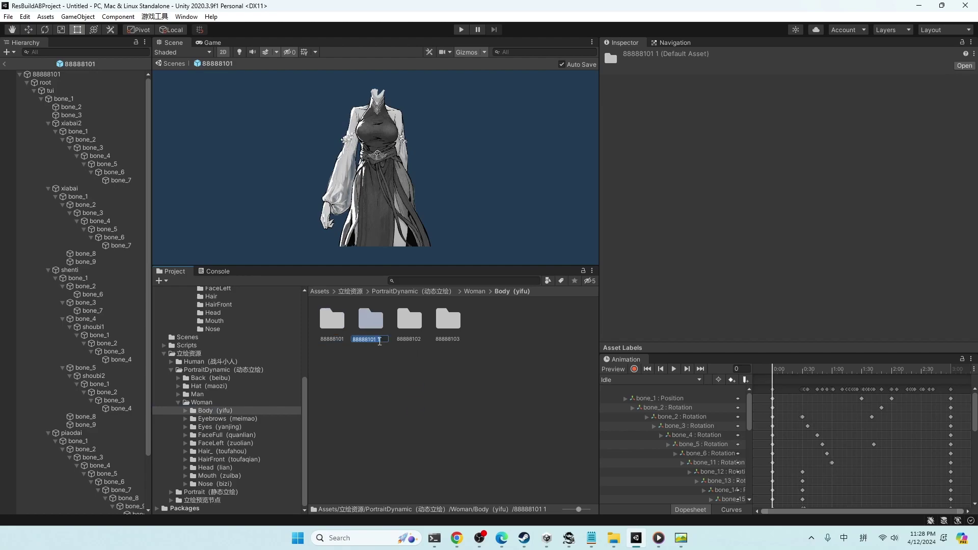
text(88888104)
key(Return)
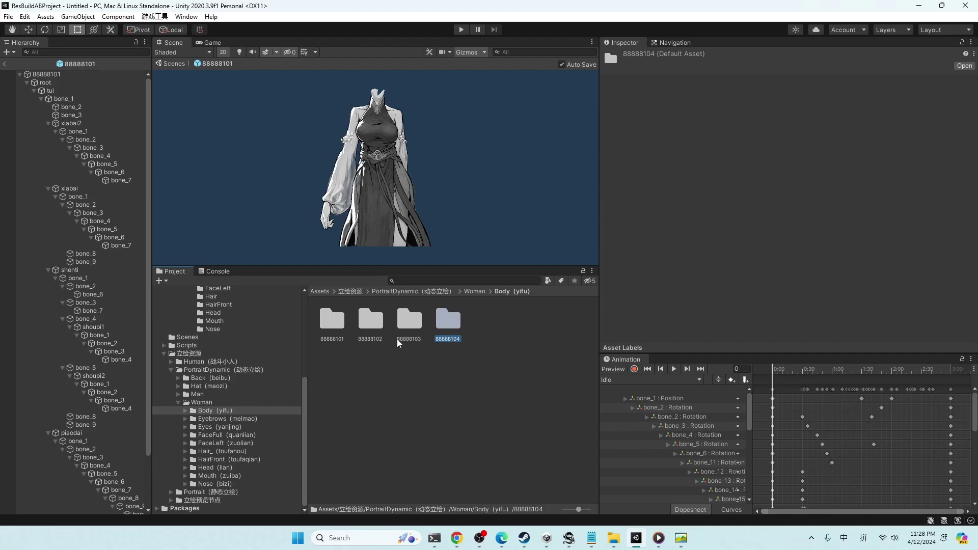
Rename the subfolder inside the new 88888104 folder to 88888104 as well
double_click(448, 321)
click(344, 339)
key(F2)
text(88888104)
key(Return)
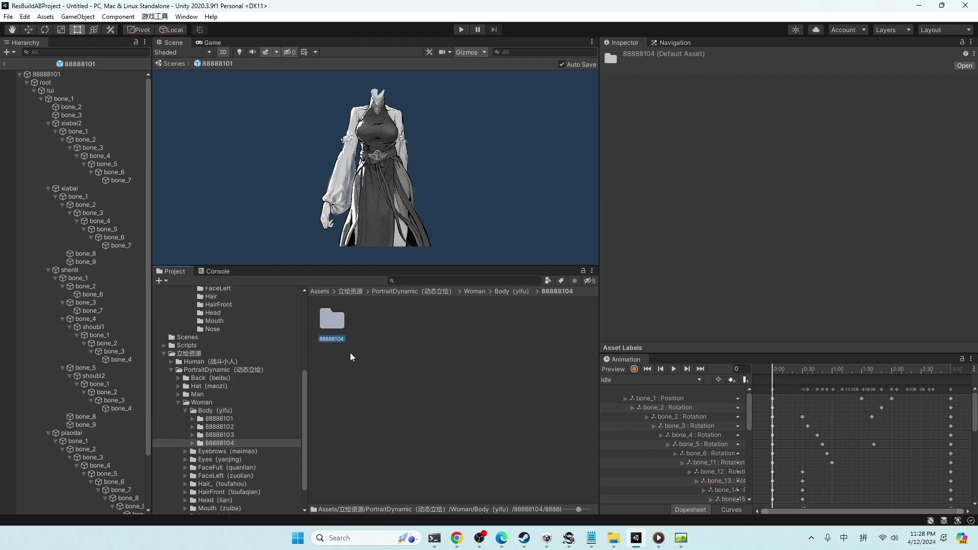
In the inner 88888104 folder, delete piaodai, shoubi1, shoubi2, tui, xiabai and xiabai2, keeping only the Anim folder and the shenti sprite
double_click(344, 328)
click(373, 320)
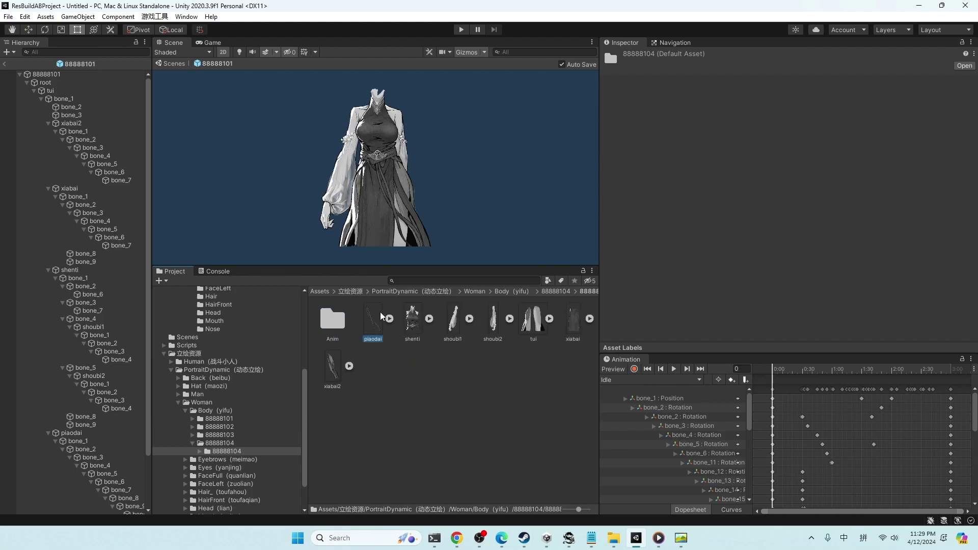
ctrl+click(453, 320)
ctrl+click(493, 320)
ctrl+click(532, 331)
ctrl+click(573, 326)
ctrl+click(339, 390)
key(Delete)
key(Return)
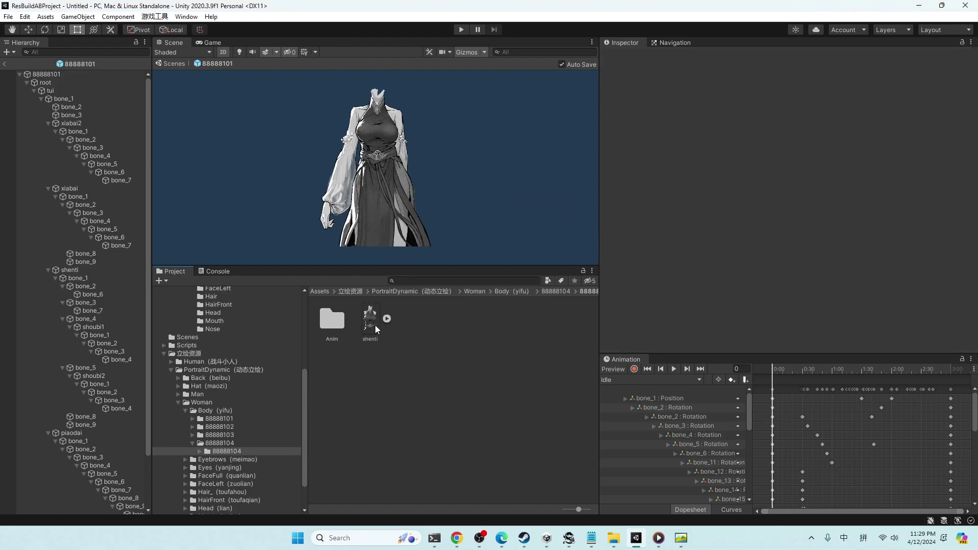
Show the remaining shenti sprite's file location in File Explorer
click(375, 325)
right_click(373, 318)
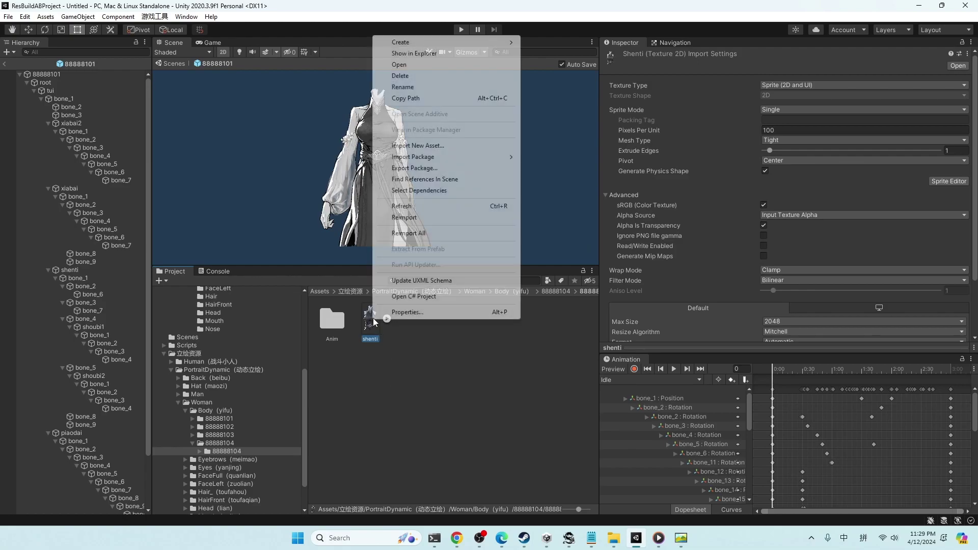
click(413, 53)
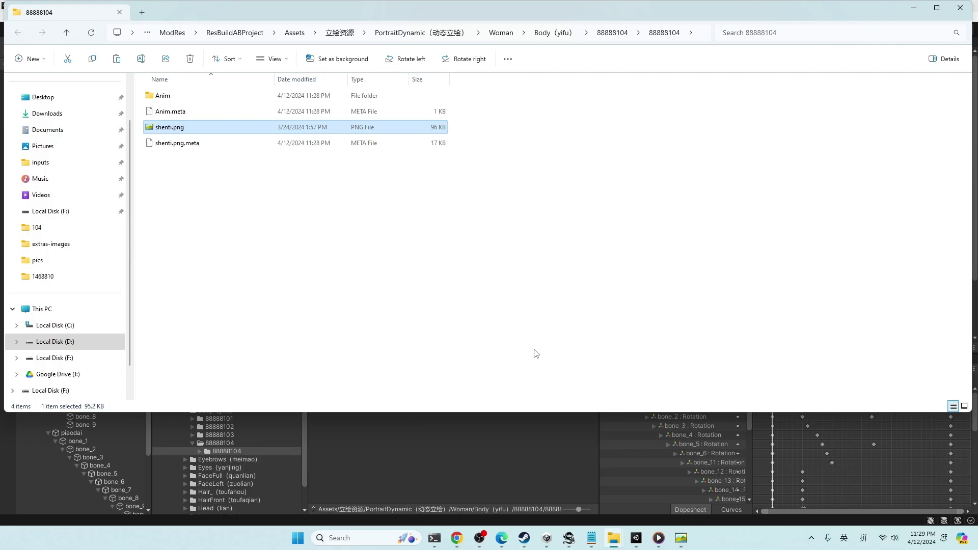
Replace shenti.png in the inner 88888104 folder with a copy of the new shenti.png from the 1468810 workshop folder
key(alt+Tab)
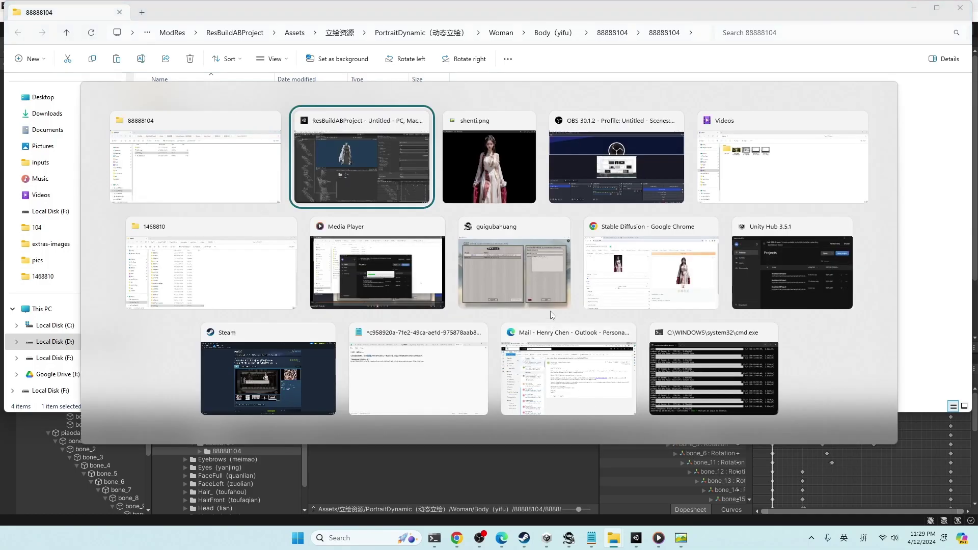
key(alt+Tab)
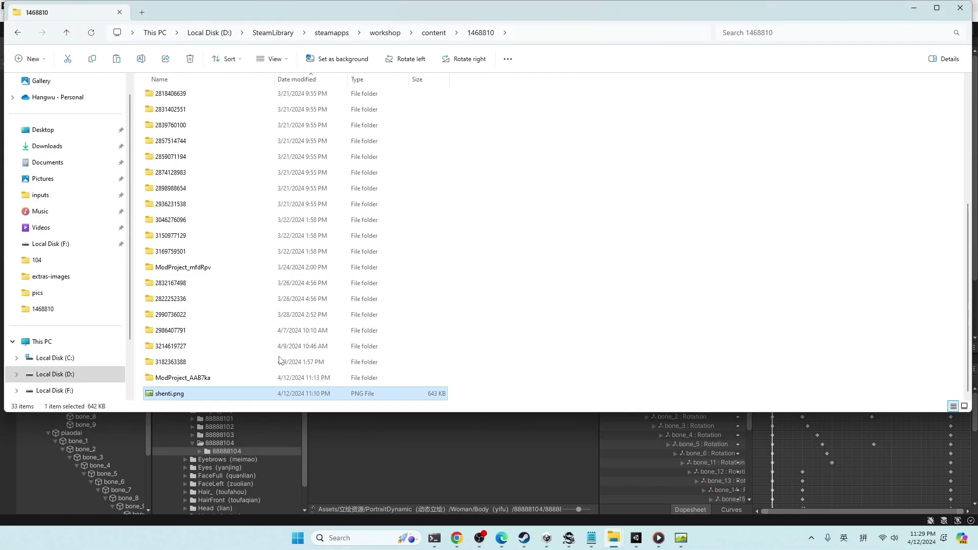
key(ctrl+c)
key(alt+Tab)
key(ctrl+v)
click(438, 184)
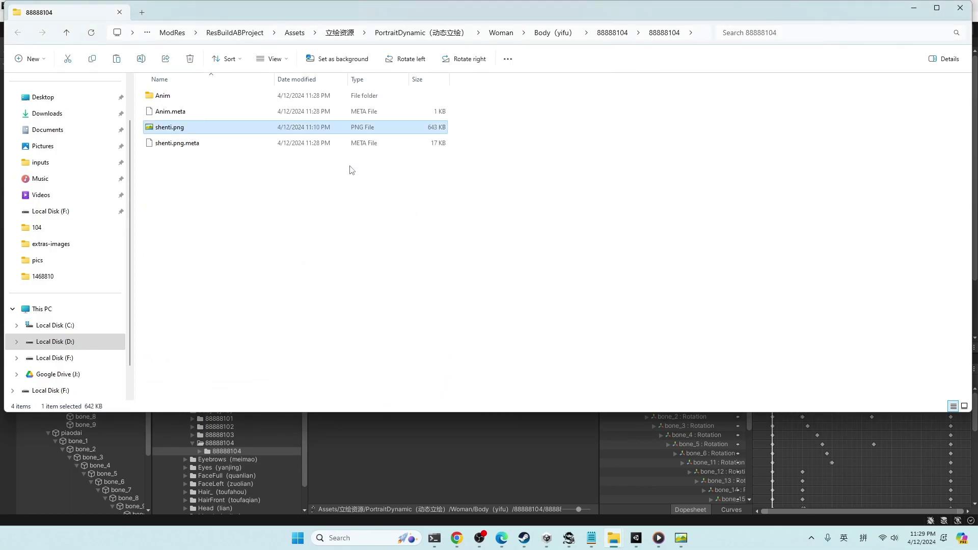
Back in Unity, open the replaced shenti sprite in the Skinning Editor and auto-generate geometry for all visible with weights enabled
key(alt+Tab)
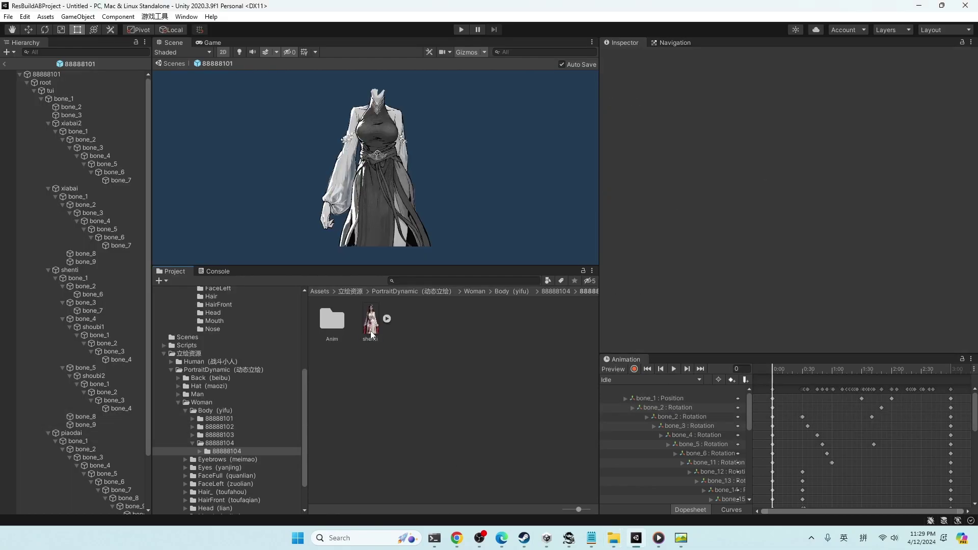
click(371, 326)
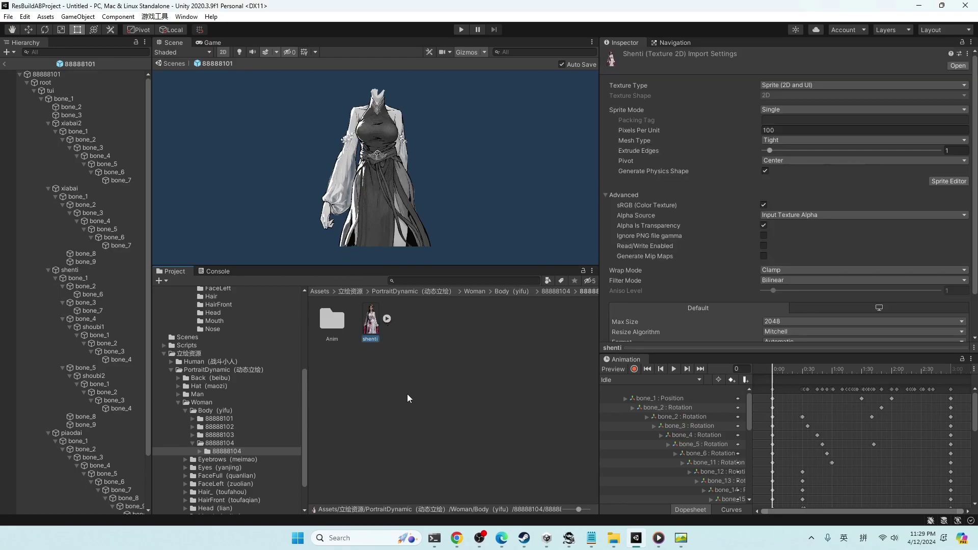
click(942, 181)
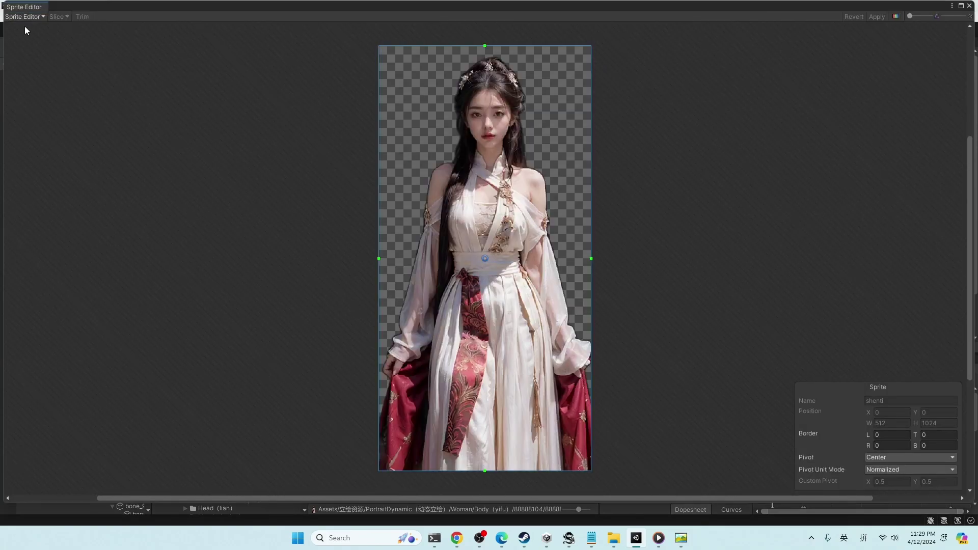
click(42, 17)
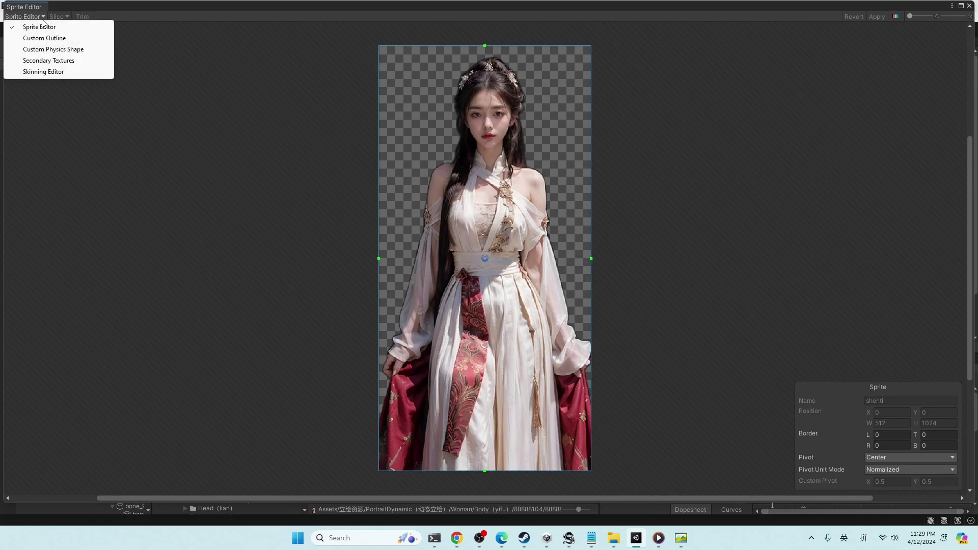
click(43, 72)
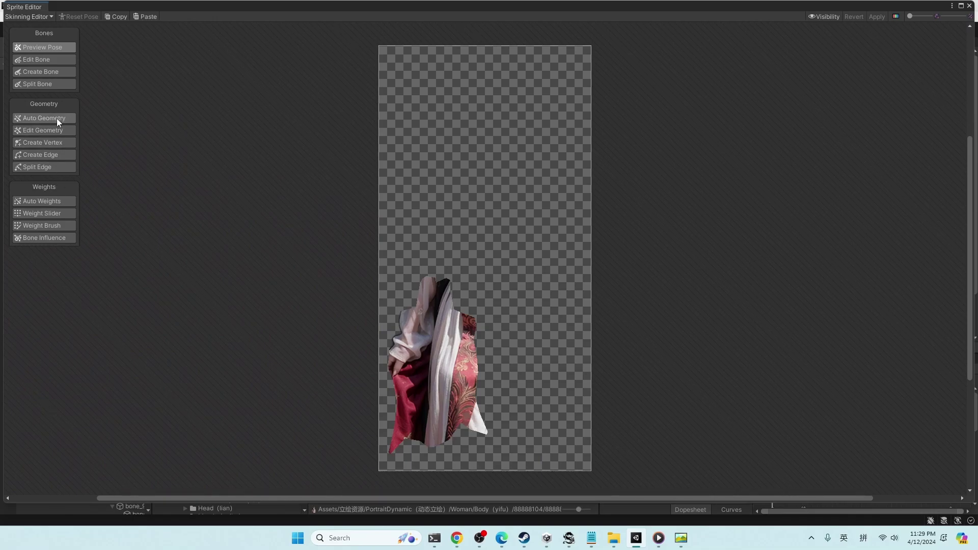
click(32, 120)
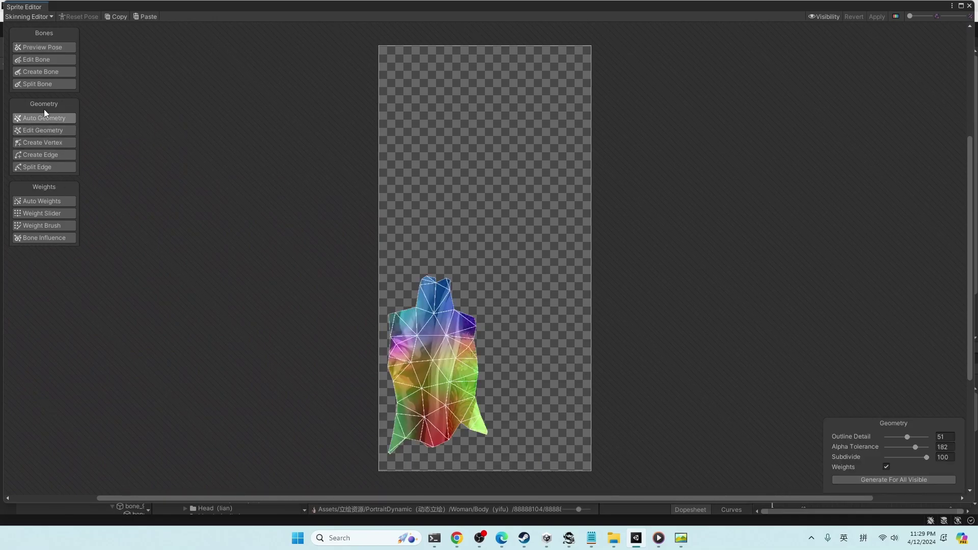
click(875, 480)
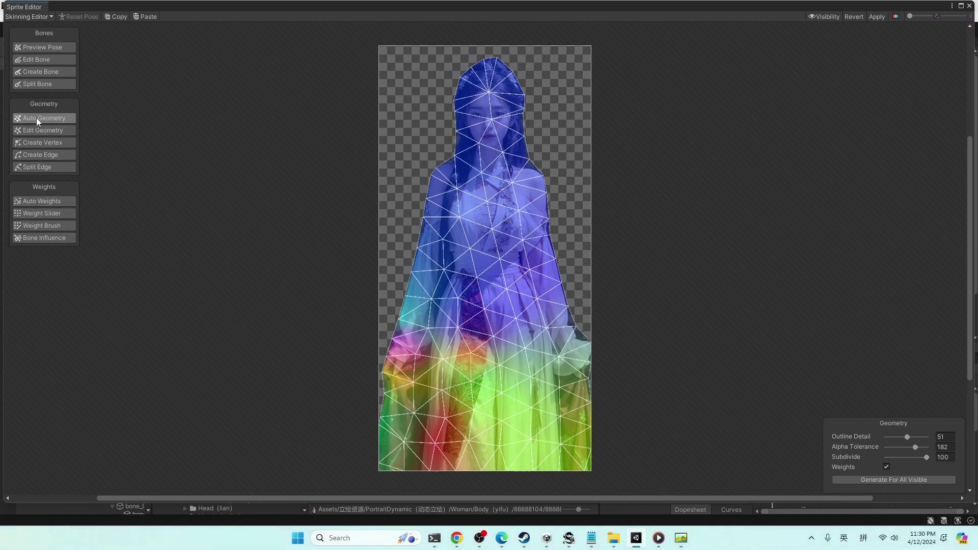
Move all the bones up onto the figure's torso, then regenerate the auto weights and apply the sprite changes
click(37, 60)
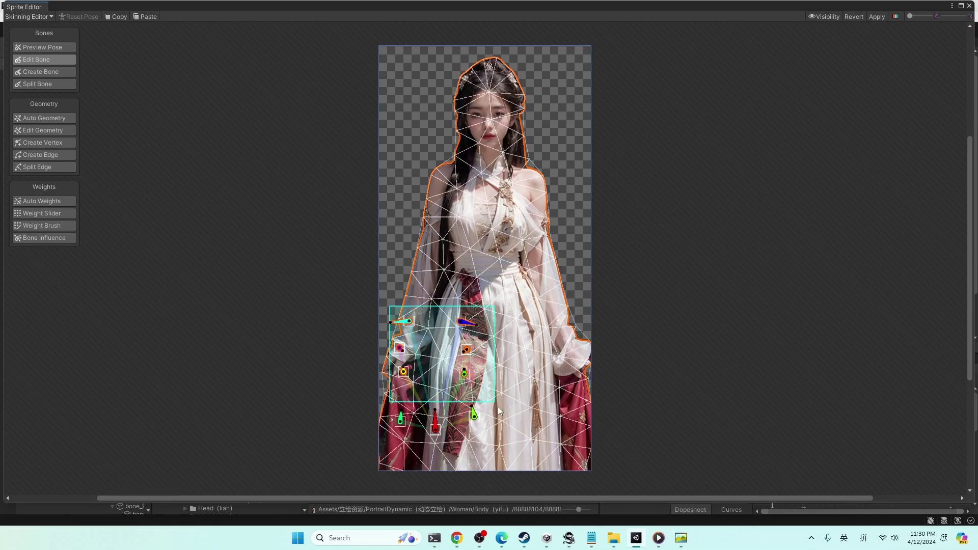
drag(469, 323, 525, 177)
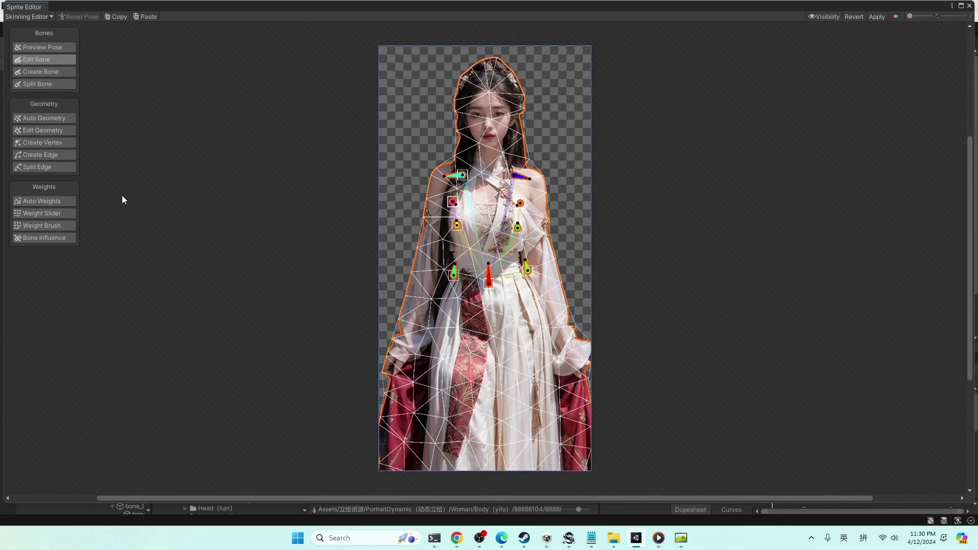
click(42, 201)
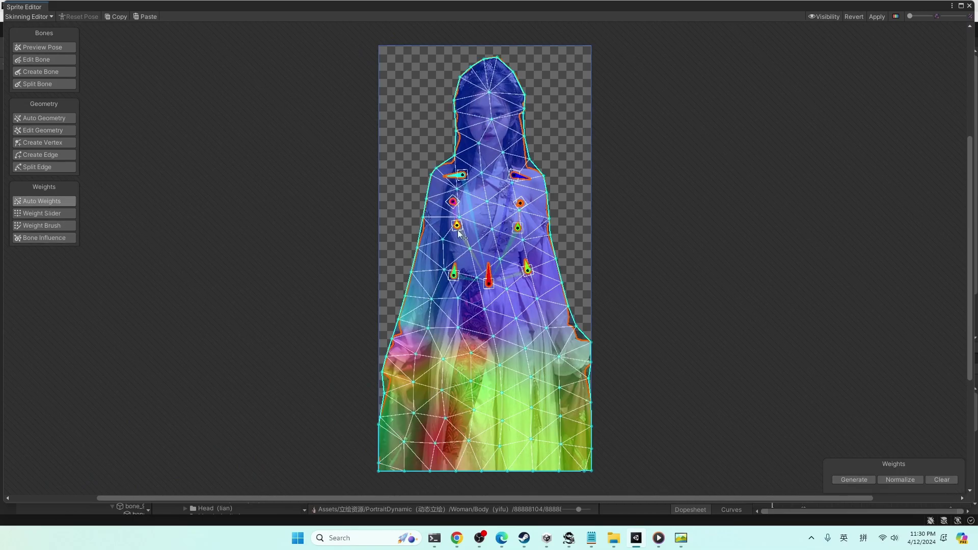
click(854, 480)
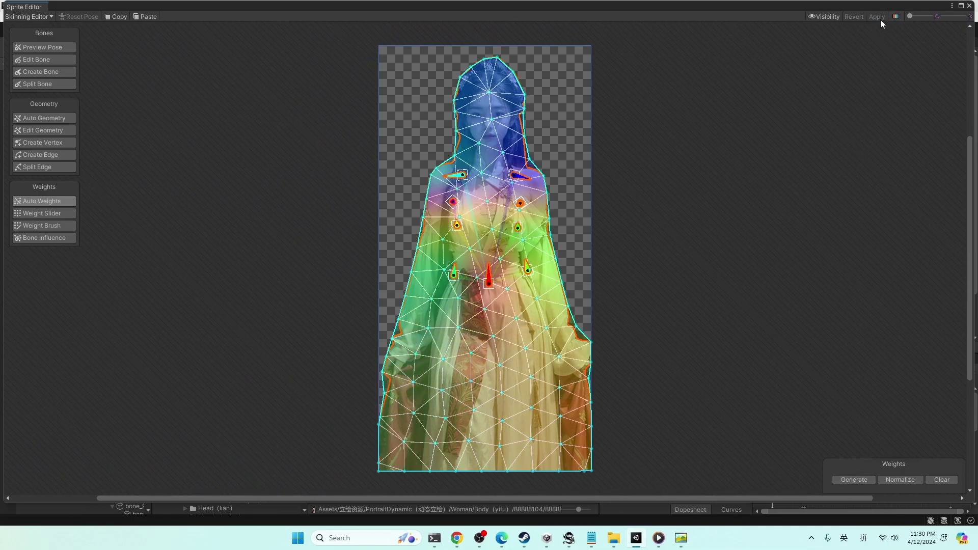
click(970, 6)
Open the 88888104 prefab from Resources/Game/PortraitDynamic/Woman/Body for editing
scroll(233, 403, up, 5)
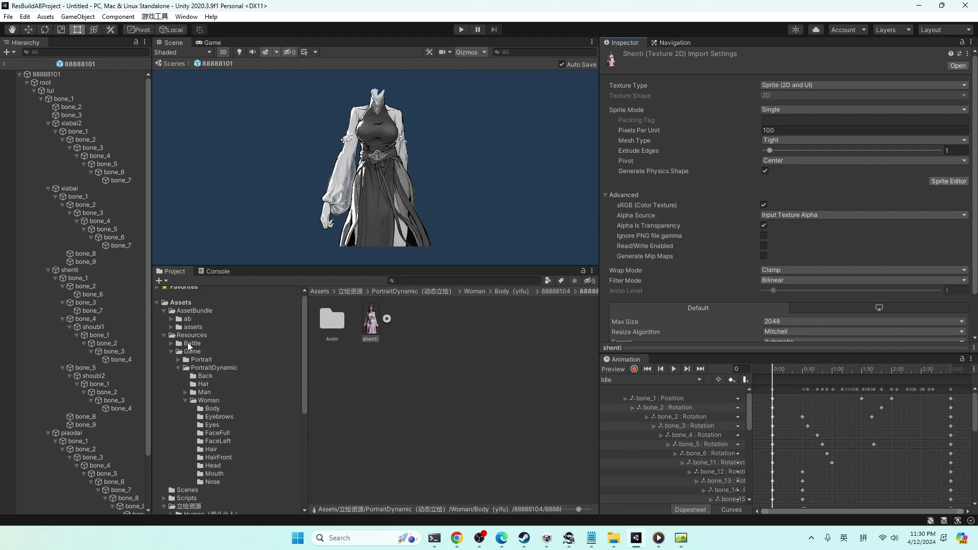
click(212, 409)
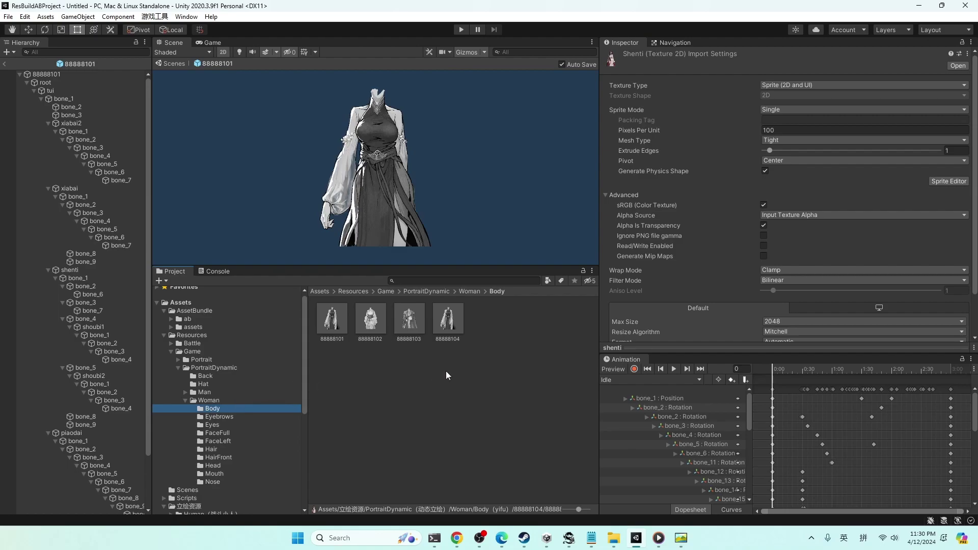
double_click(448, 319)
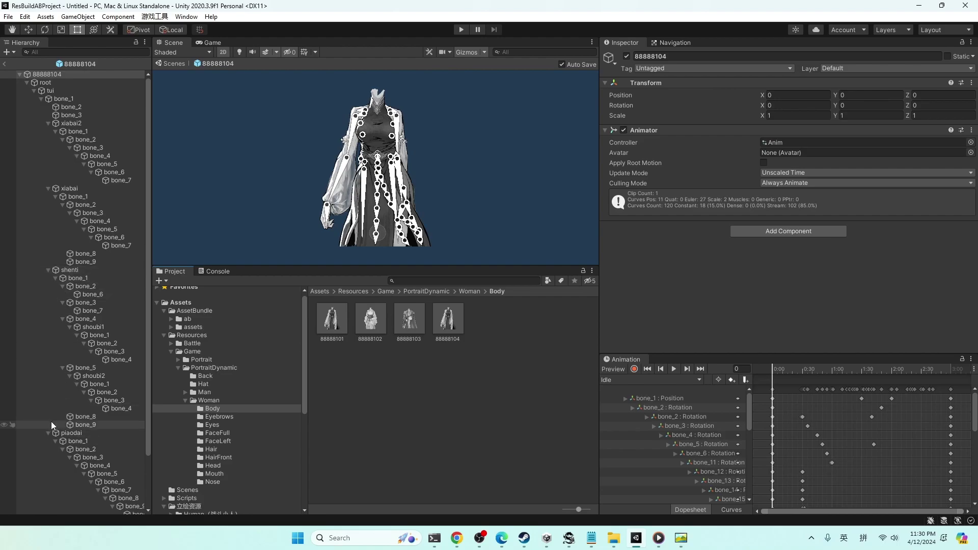
Delete the xiabai, piaodai, shoubi1, shoubi2 and xiabai2 objects with their bones from the 88888104 prefab
click(70, 191)
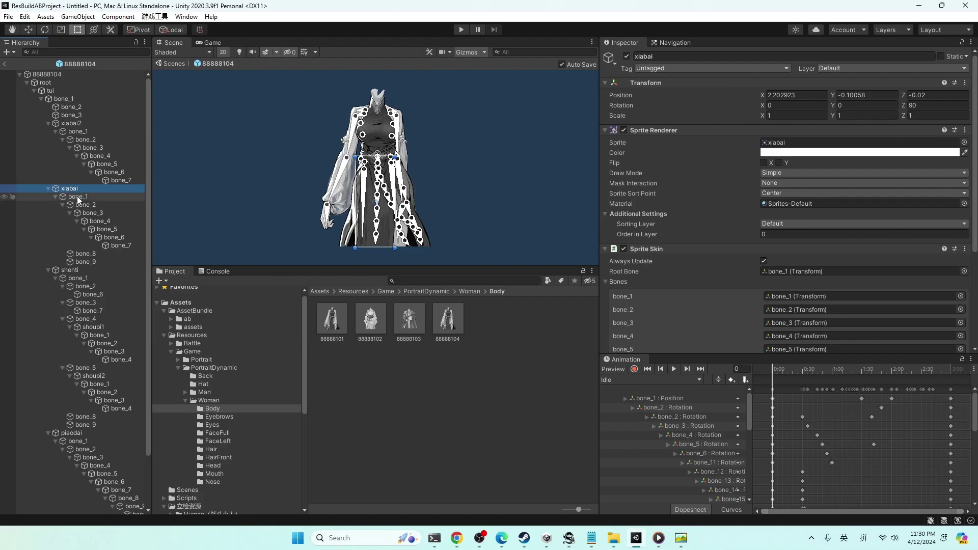
key(Delete)
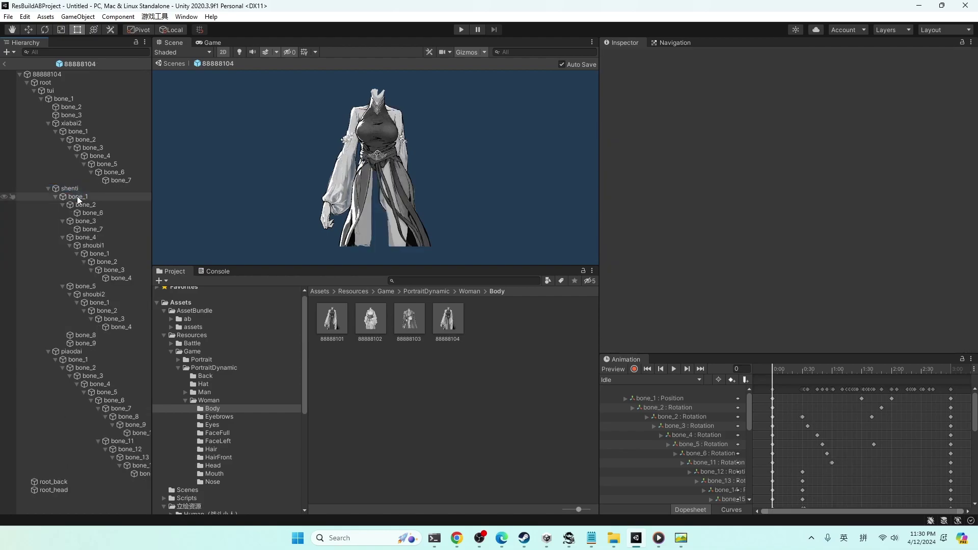
click(71, 352)
key(Delete)
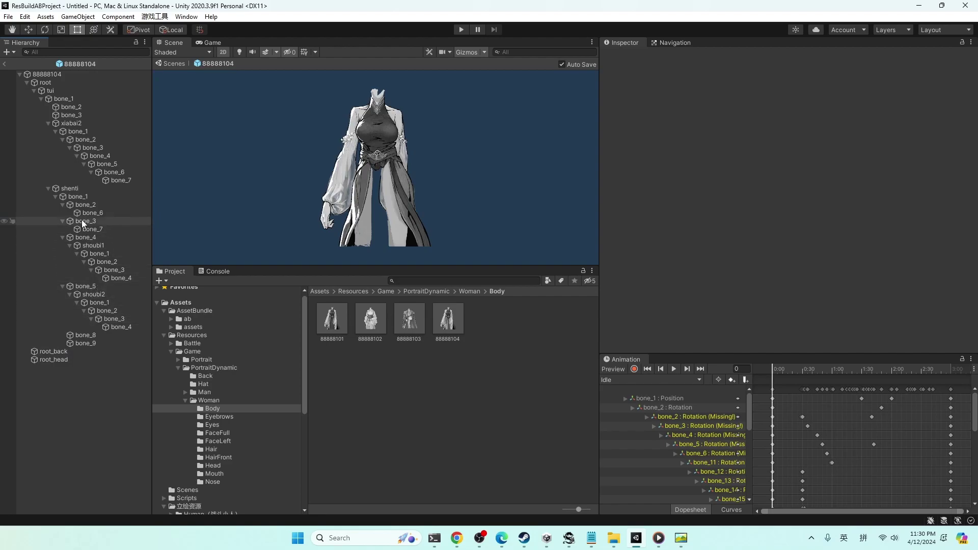
click(93, 246)
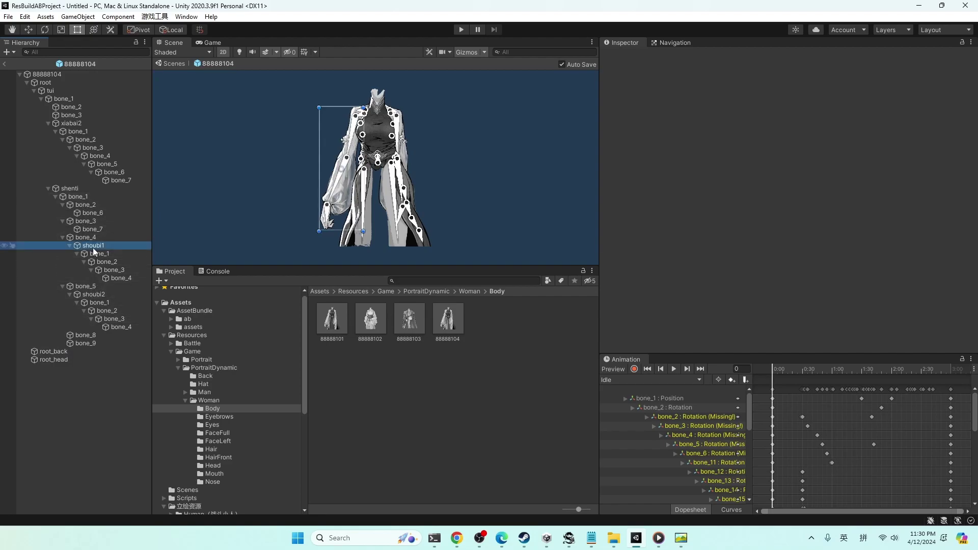
key(Delete)
click(106, 254)
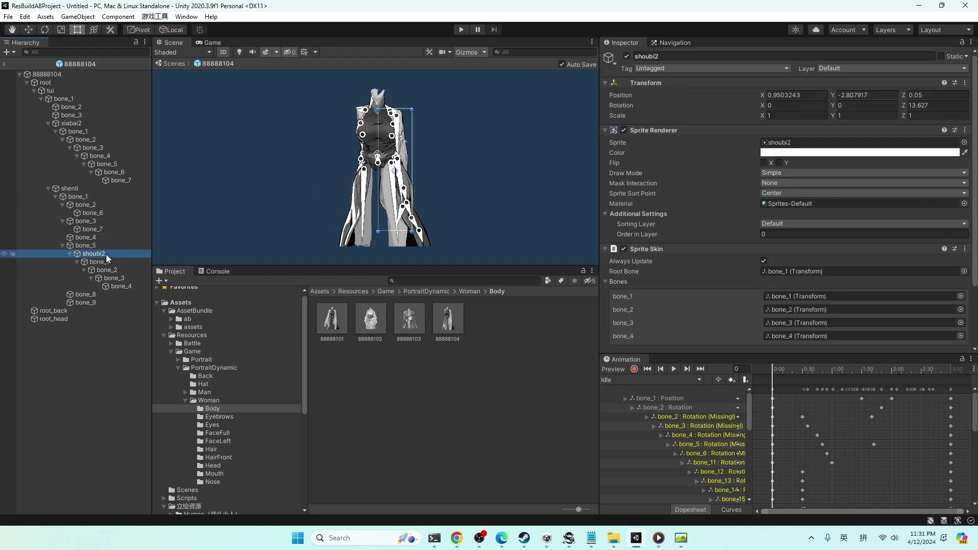
key(Delete)
click(81, 123)
key(Delete)
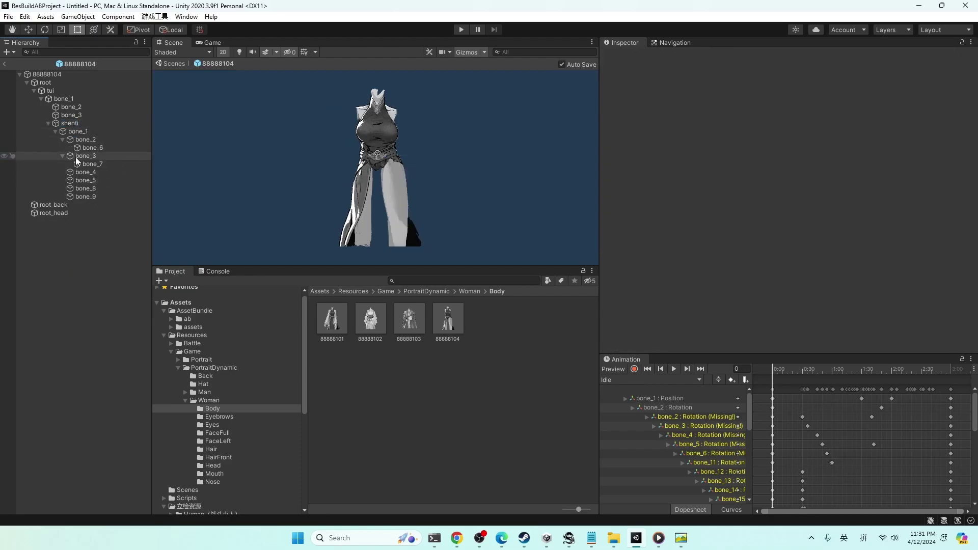
Move the shenti object out of tui's bone_1 to sit directly under root, and delete the tui object
click(68, 124)
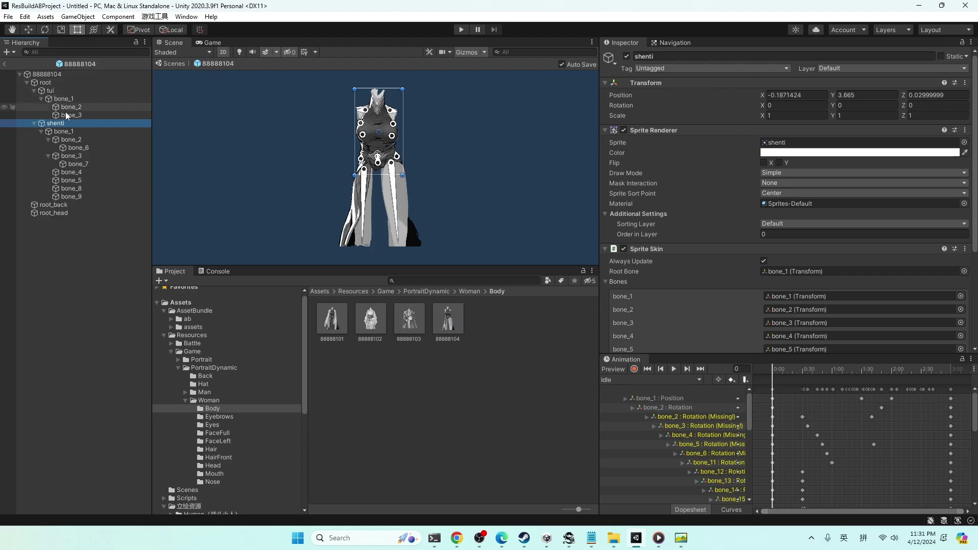
click(71, 133)
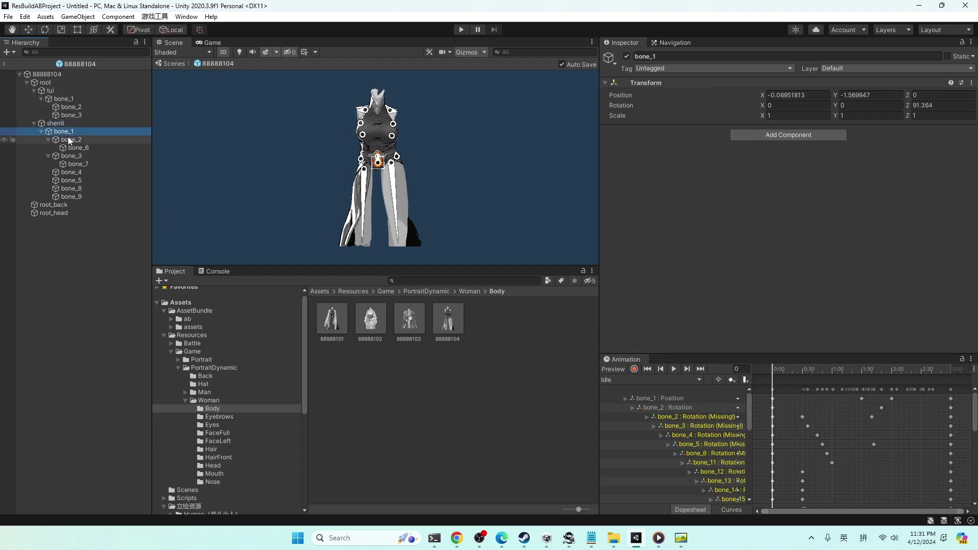
click(56, 93)
key(Delete)
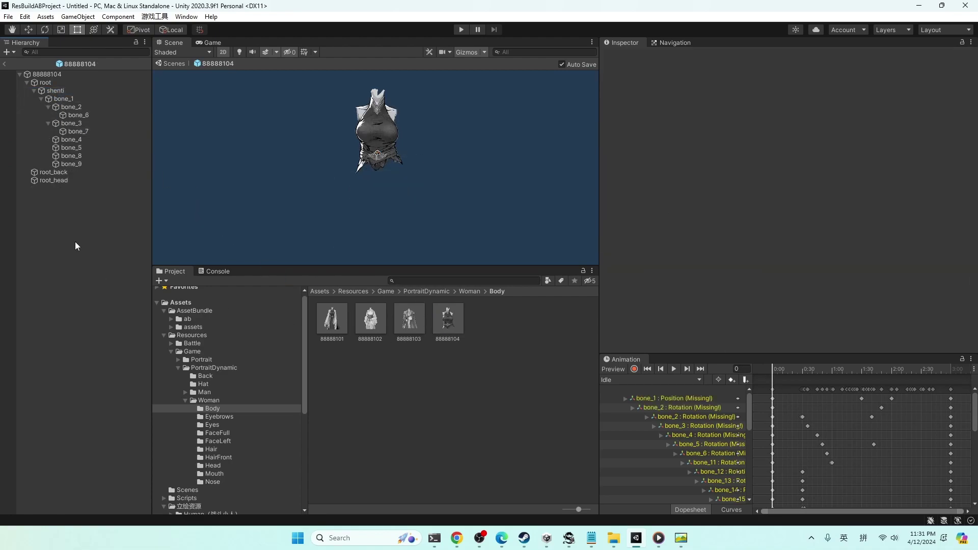
Set the shenti object's sprite to the new full-figure shenti image of the woman in the white and red dress
middle_drag(421, 157, 421, 190)
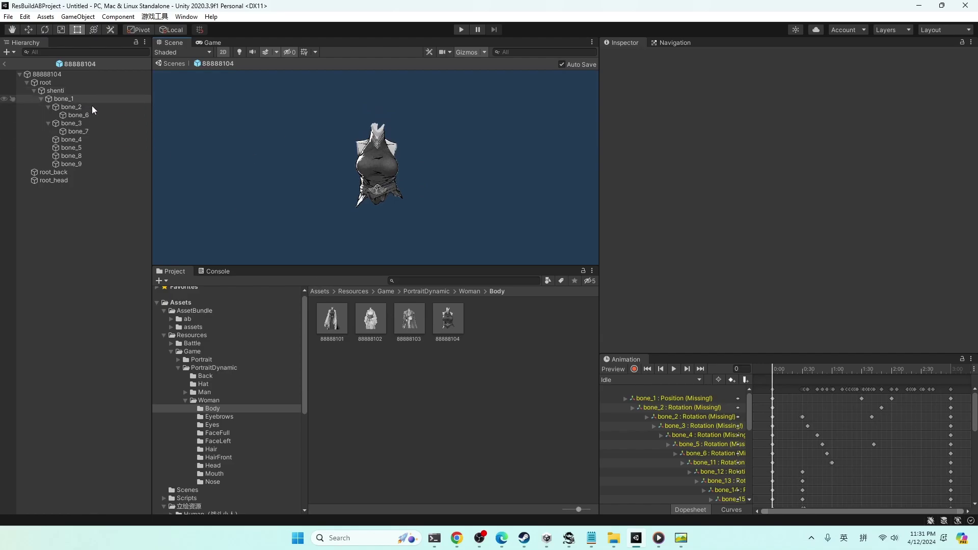
click(56, 91)
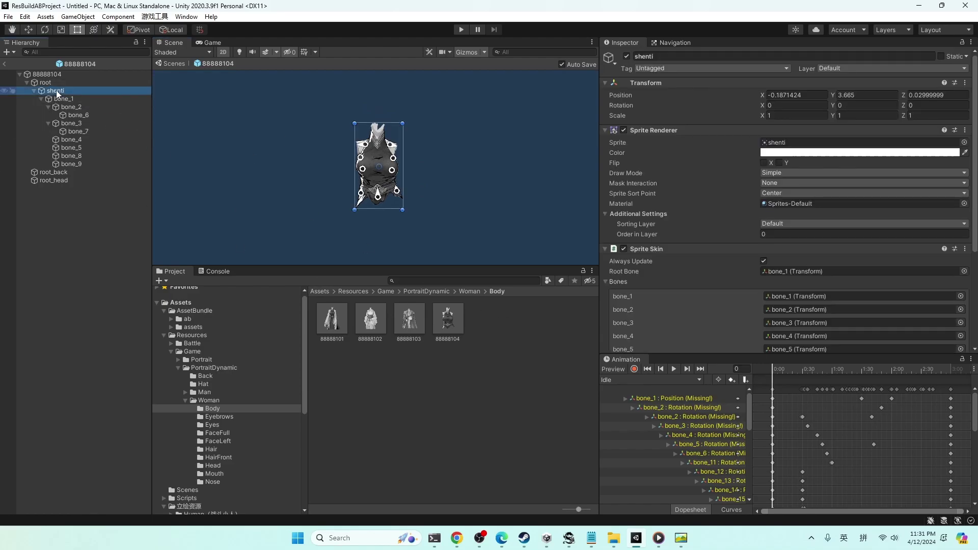
key(F2)
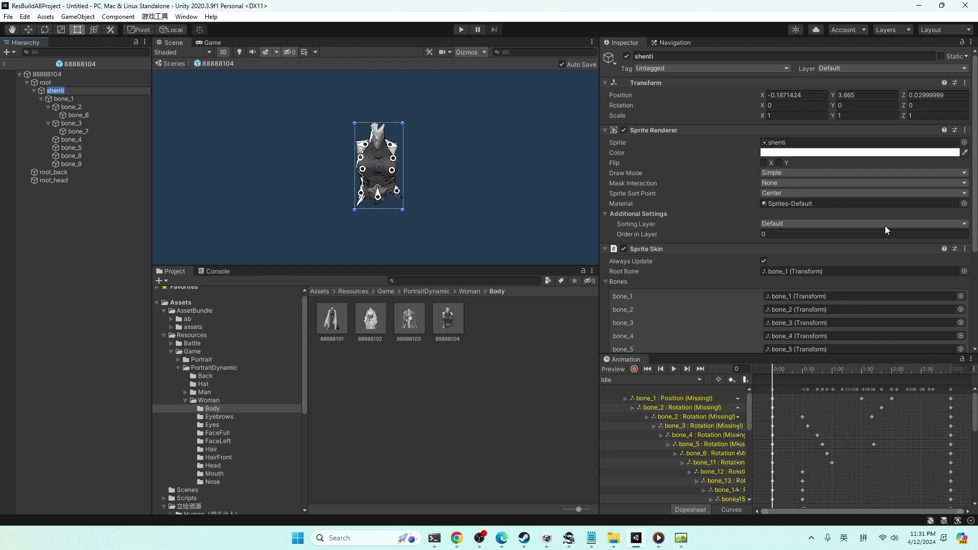
click(964, 144)
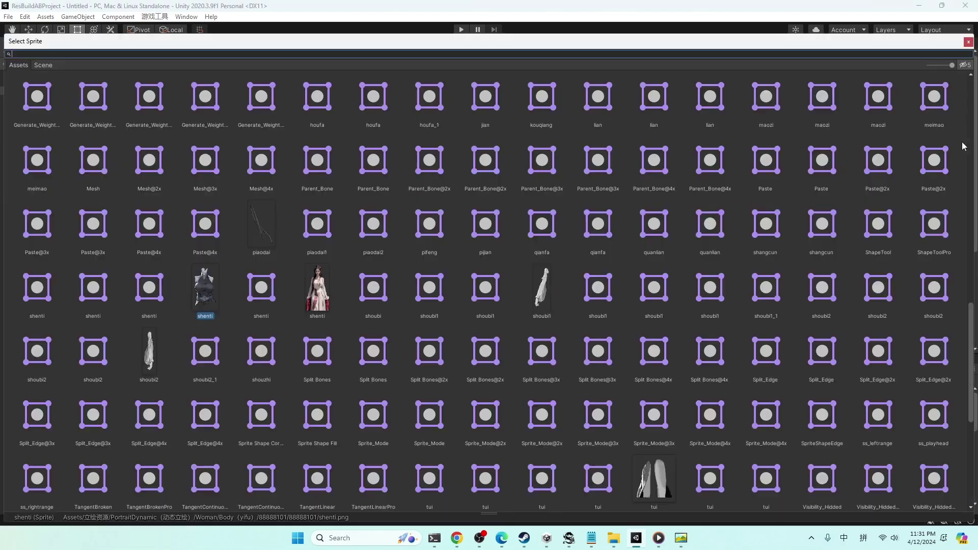
double_click(327, 288)
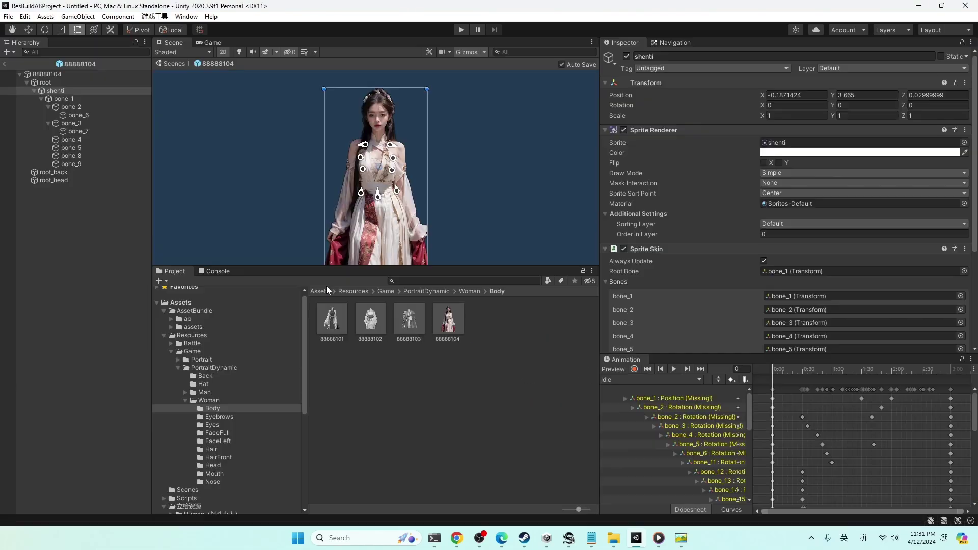
Delete all animated properties from the Idle clip, from the first bone_1 position through root_head position
middle_drag(460, 207, 426, 228)
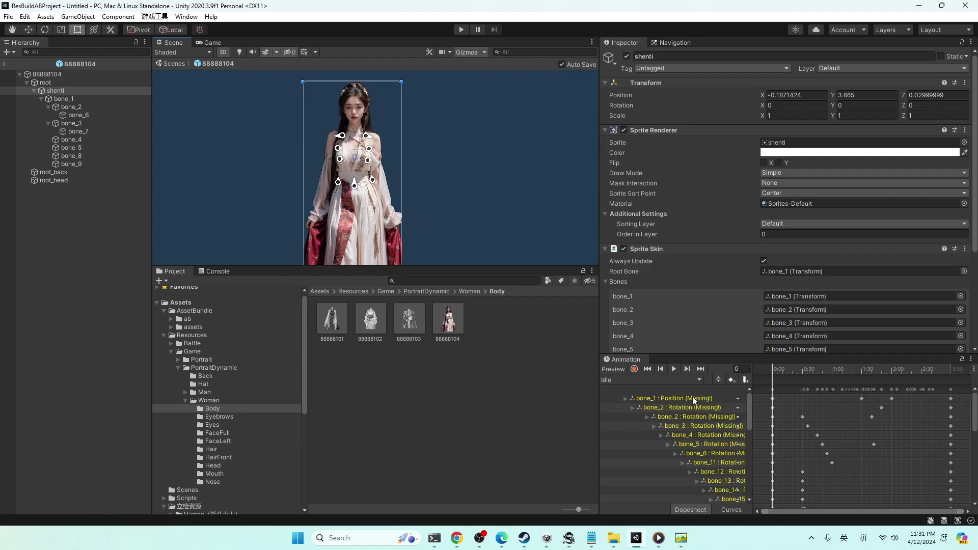
scroll(689, 407, down, 3)
scroll(690, 422, up, 3)
click(696, 400)
scroll(698, 416, down, 5)
scroll(698, 422, up, 5)
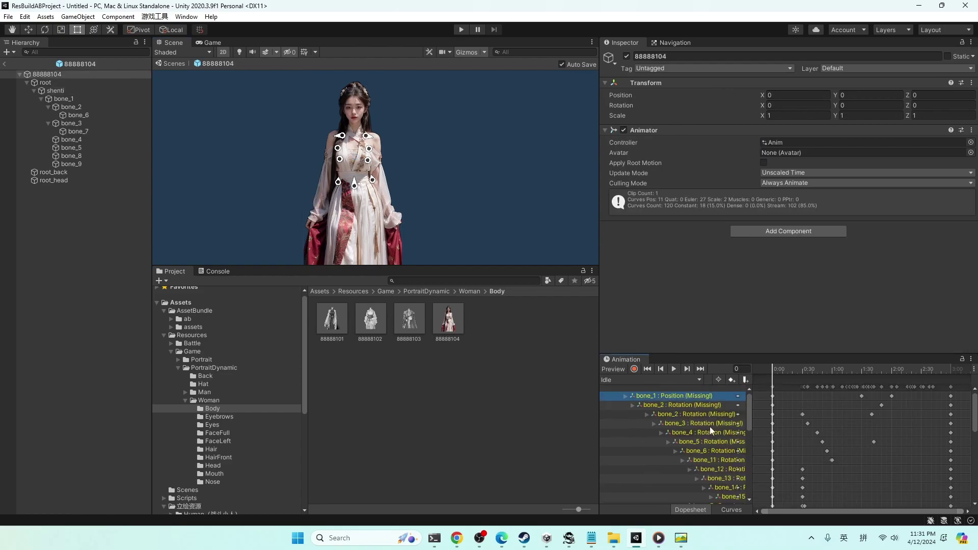
scroll(686, 439, down, 5)
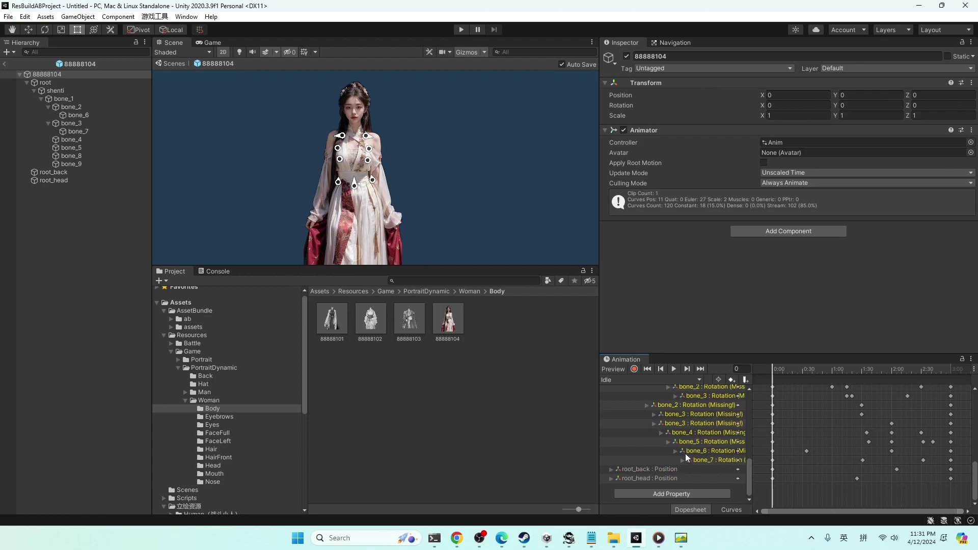
shift+click(679, 475)
key(Delete)
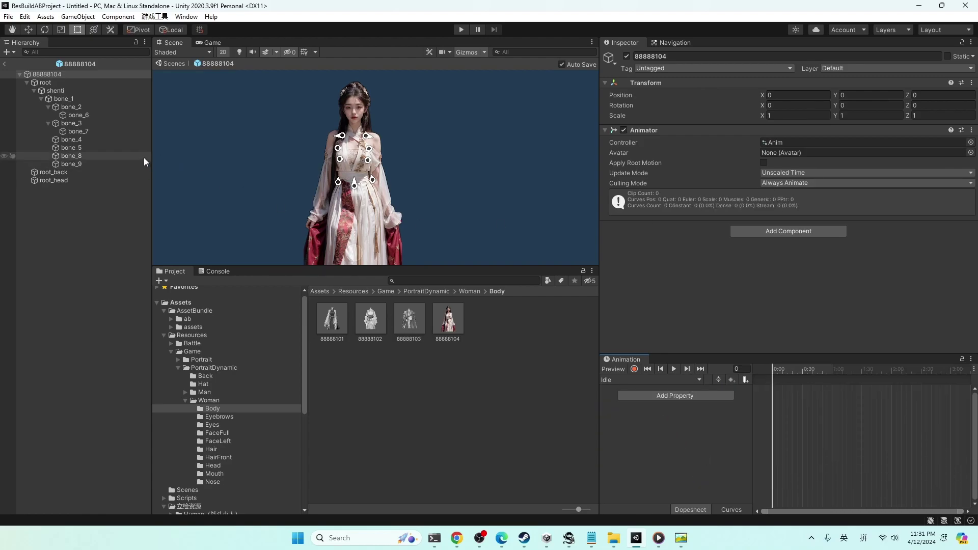
Reset the bind pose of the shenti object's Sprite Skin
click(377, 214)
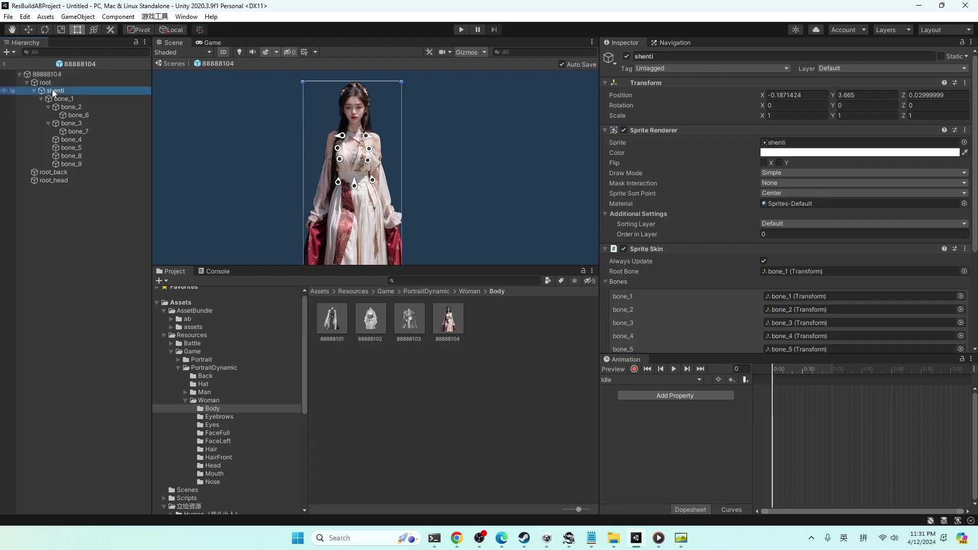
scroll(821, 292, down, 5)
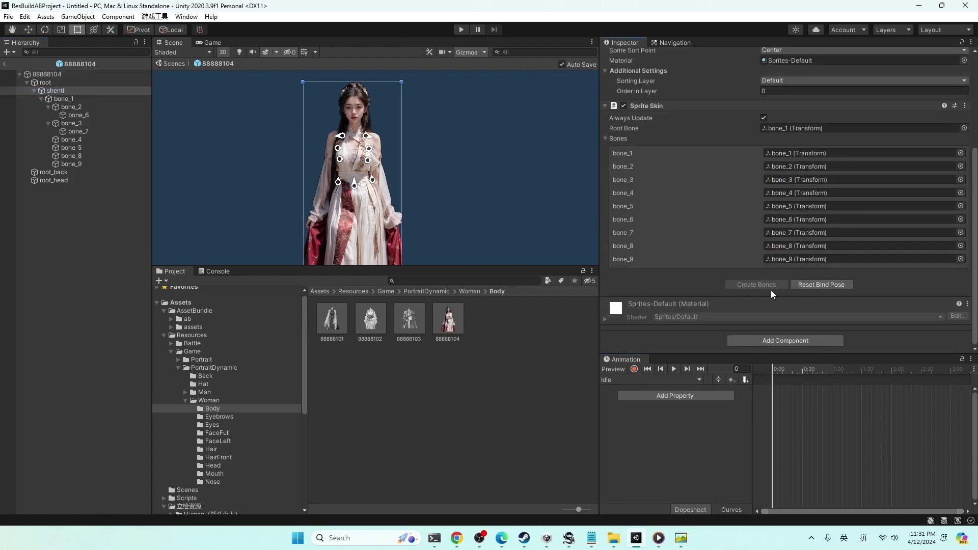
click(820, 285)
Start recording the Idle clip at frame 90 and increase bone_6's X position by 0.05
click(634, 369)
click(738, 369)
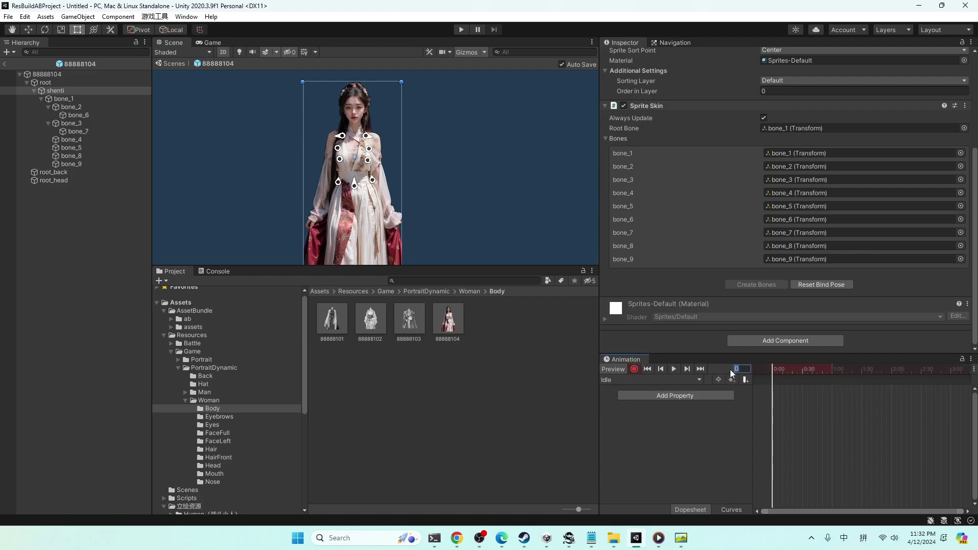
text(90)
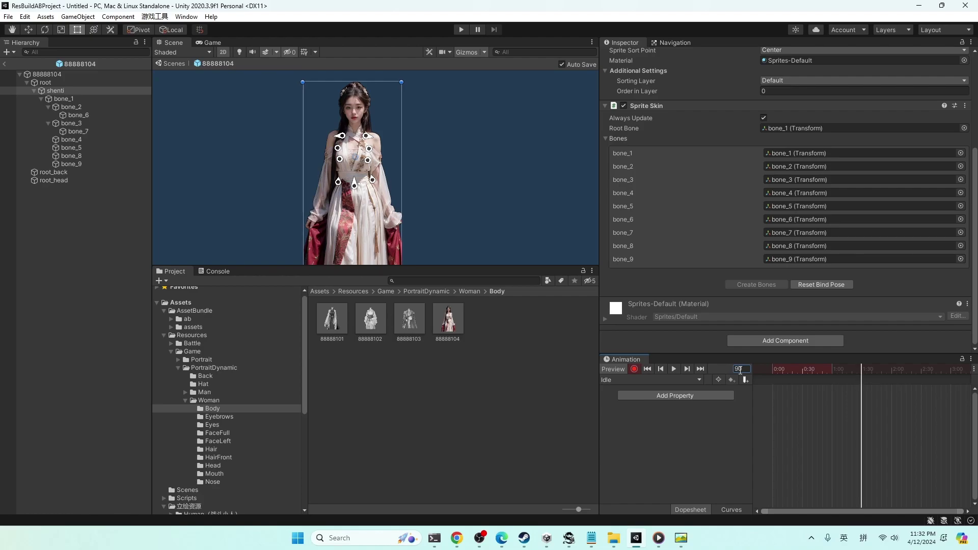
click(346, 158)
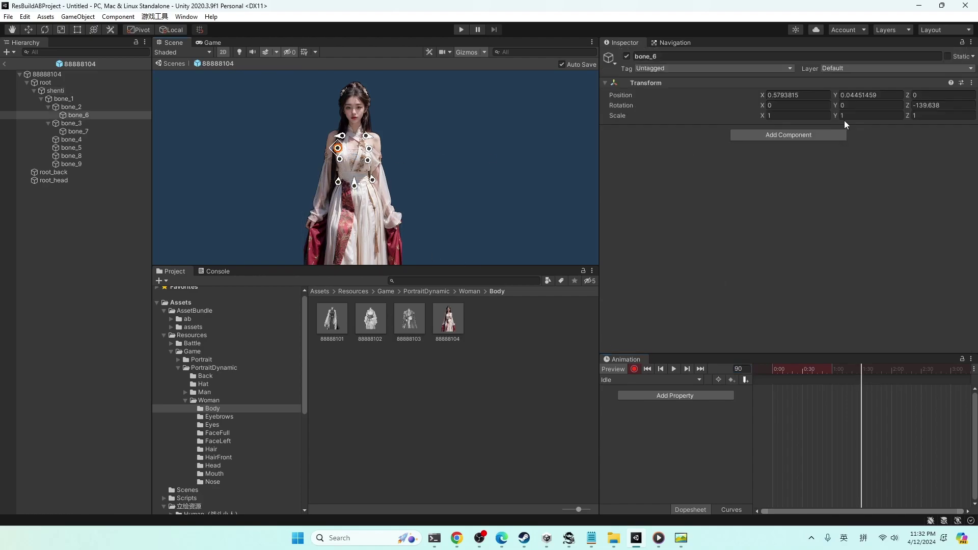
click(815, 96)
click(828, 95)
text(+0.05)
key(Return)
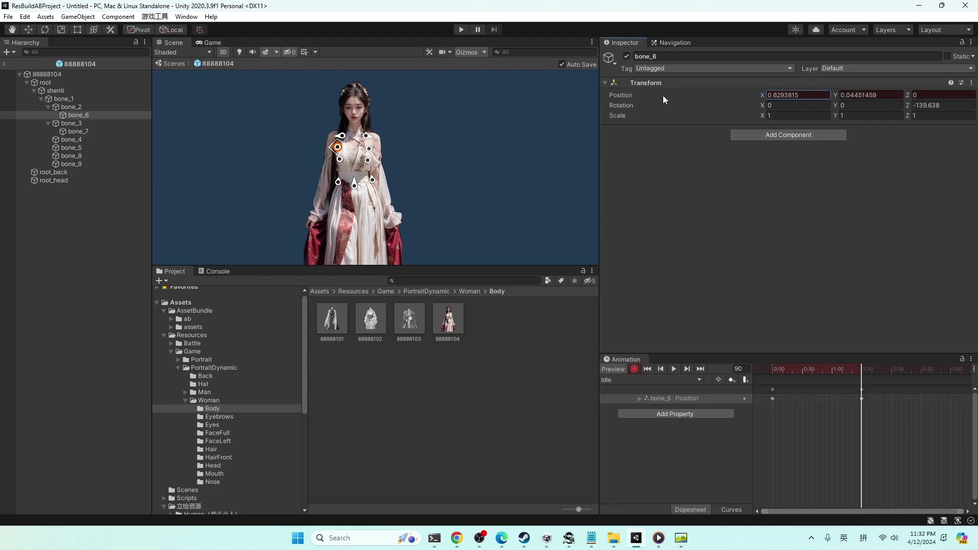
Increase bone_7's X position by 0.05 at frame 90 of the Idle clip
click(369, 149)
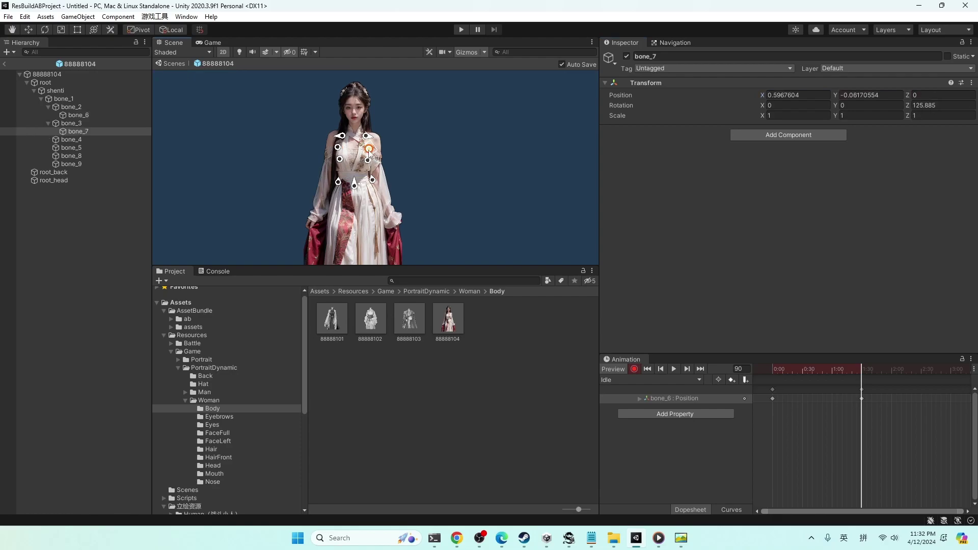
click(810, 97)
click(810, 97)
text(+0.05)
key(Return)
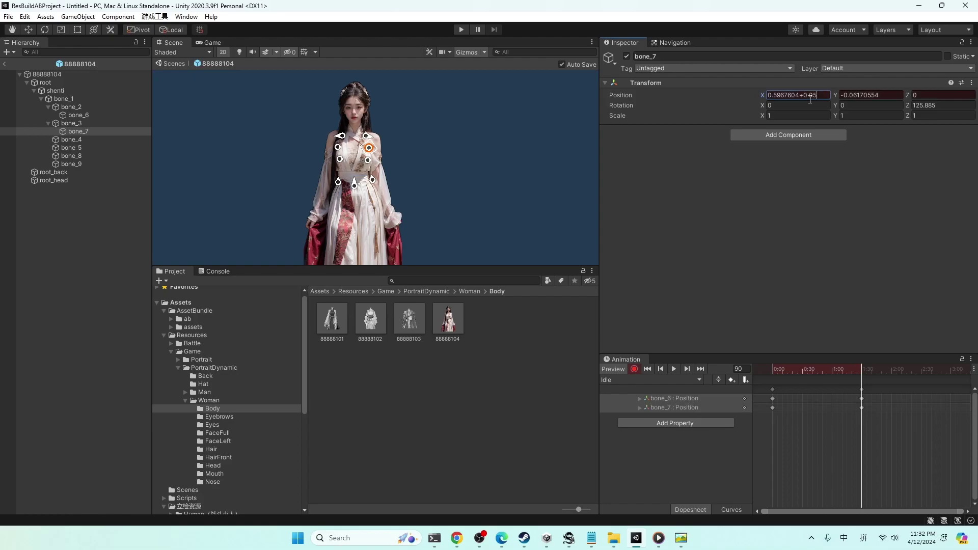
Increase the X positions of bone_2 and bone_3 by 0.05 each at frame 90
click(339, 159)
click(805, 95)
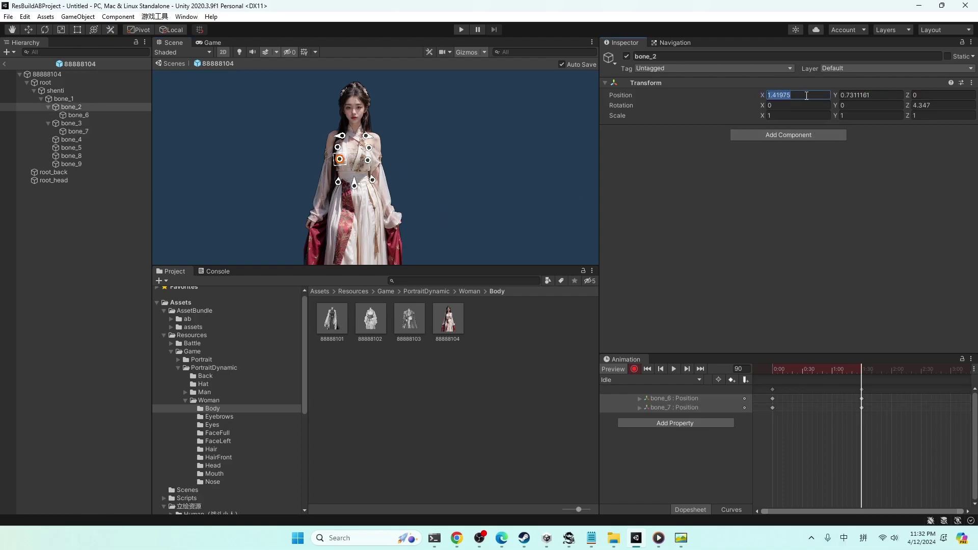
click(807, 95)
text(+0.05)
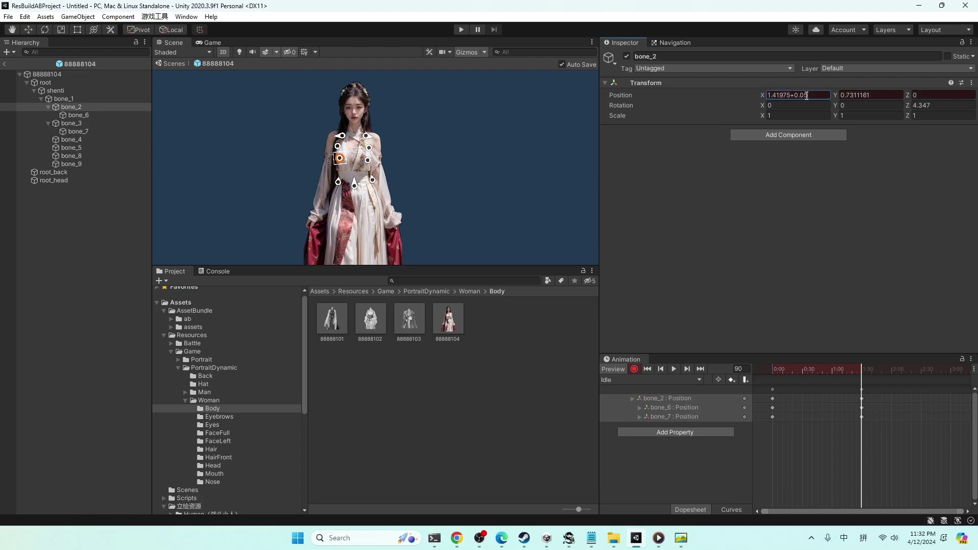
click(368, 161)
click(805, 95)
click(804, 94)
text(+0.05)
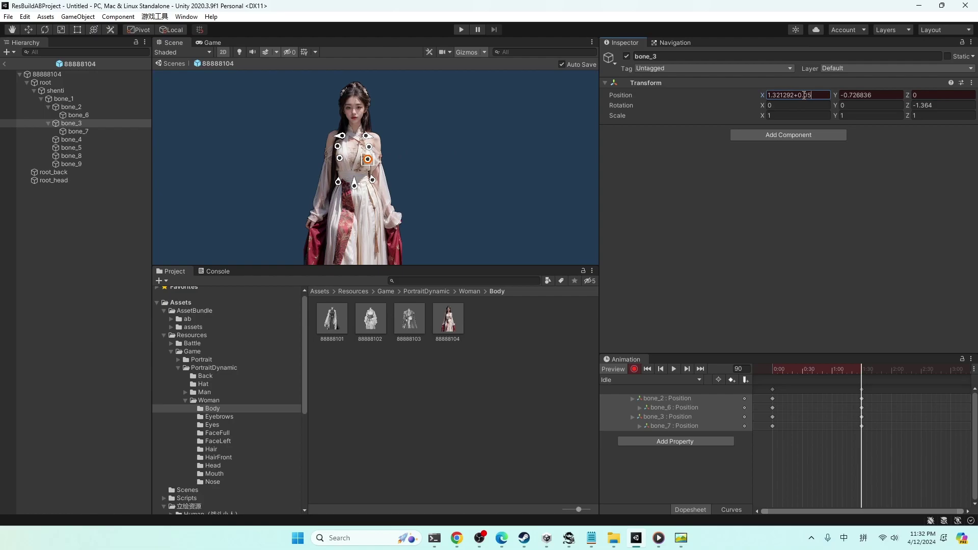
click(819, 105)
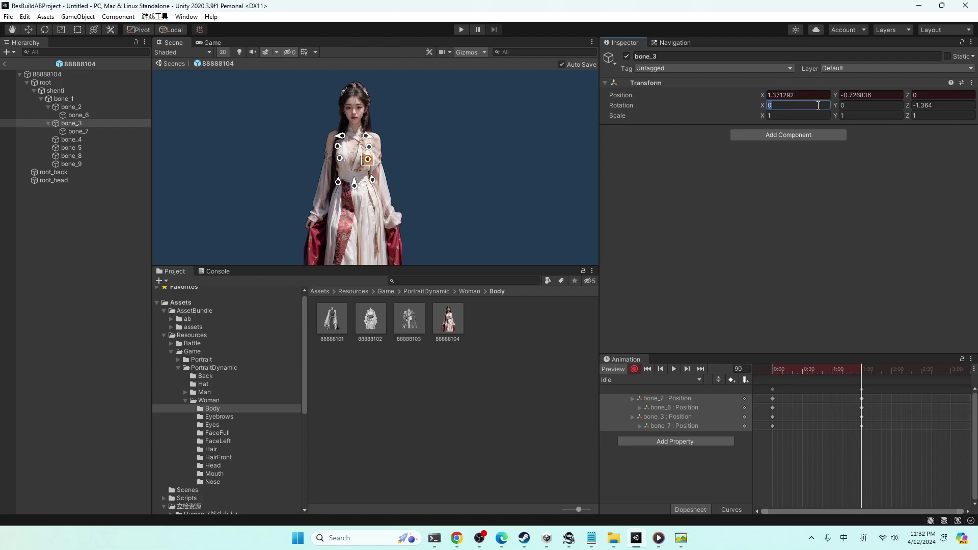
Copy the frame 0 keyframes of all four animated bones to frame 180 and stop recording
click(776, 389)
click(773, 390)
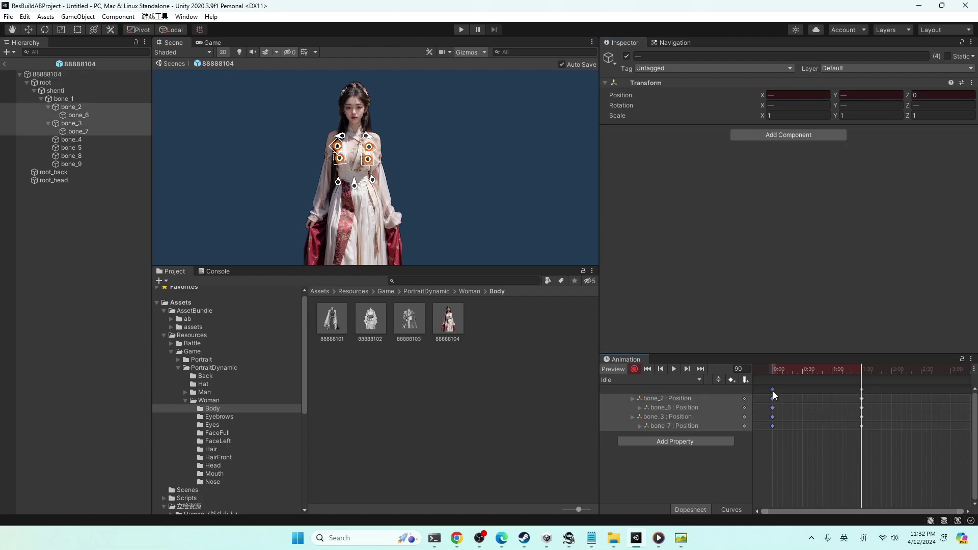
drag(931, 372, 951, 374)
click(731, 379)
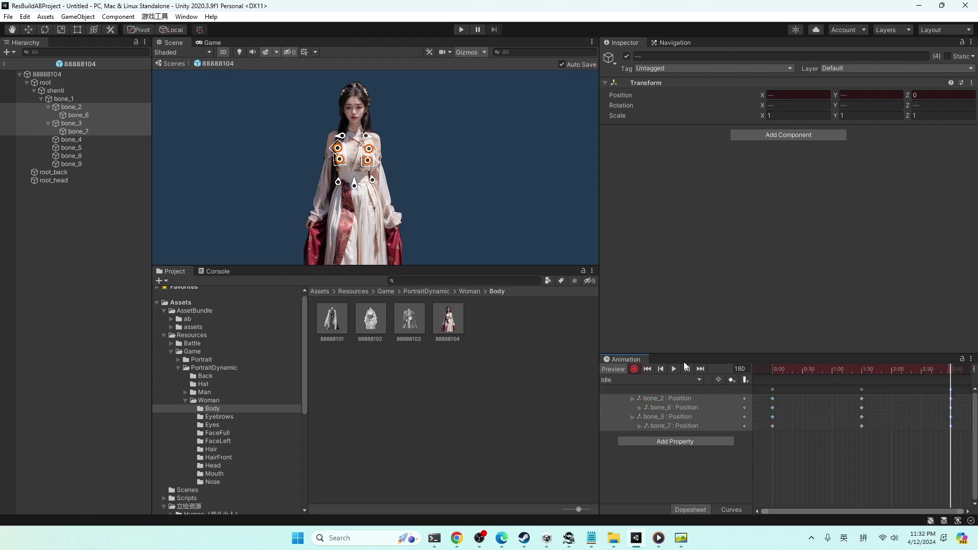
click(638, 371)
Deselect the bones and play the Idle clip to check the breathing motion, then stop playback
click(282, 236)
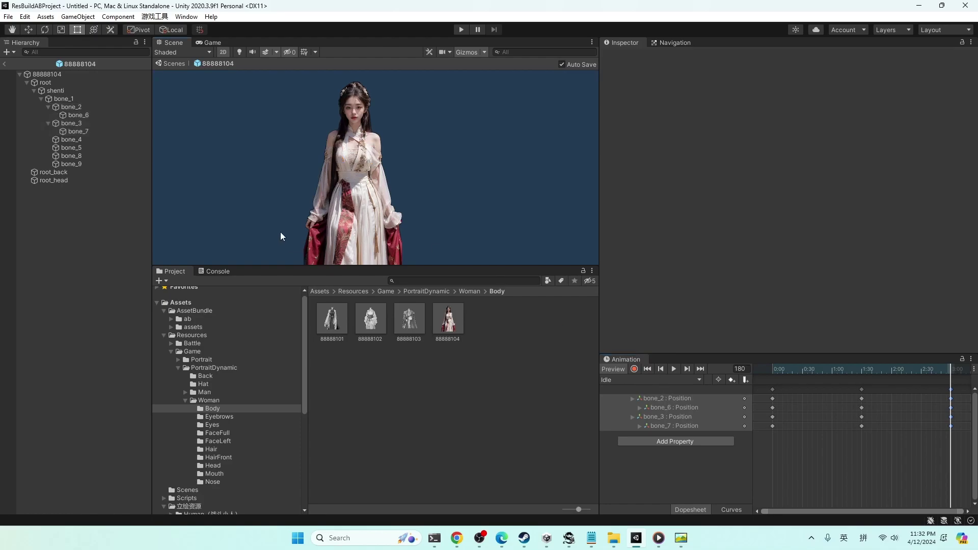
click(674, 370)
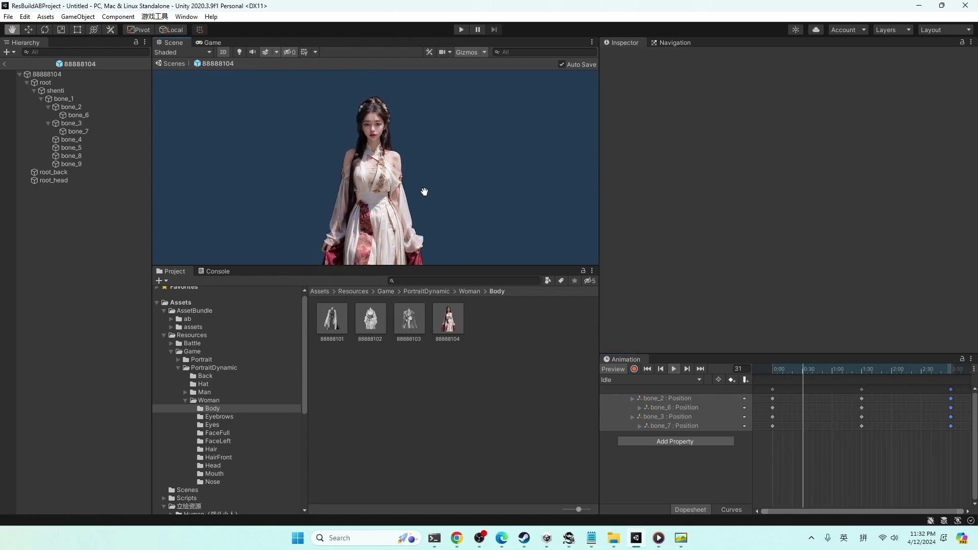
click(674, 369)
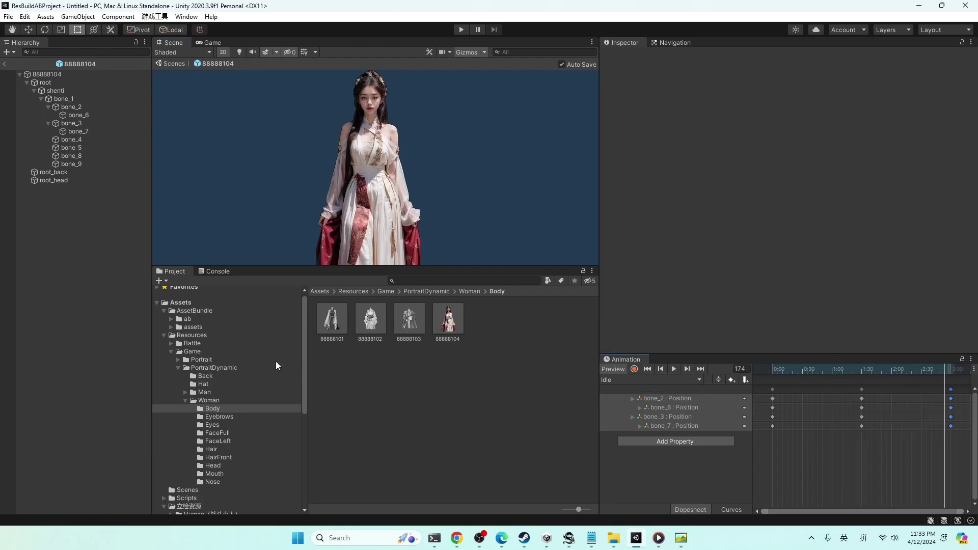
Rebuild the asset bundles with the 更新AB game tool and select the 88888104 prefab
click(153, 18)
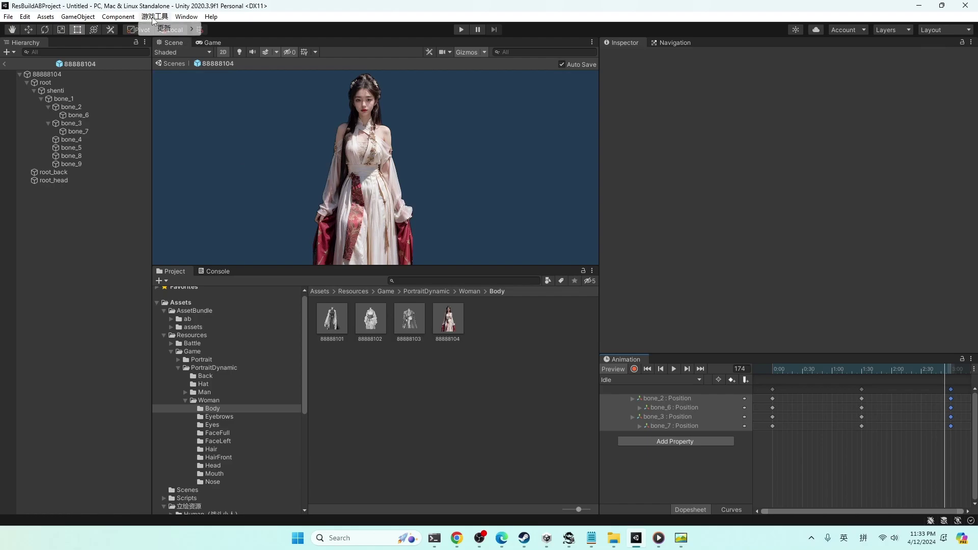
mouse_move(168, 32)
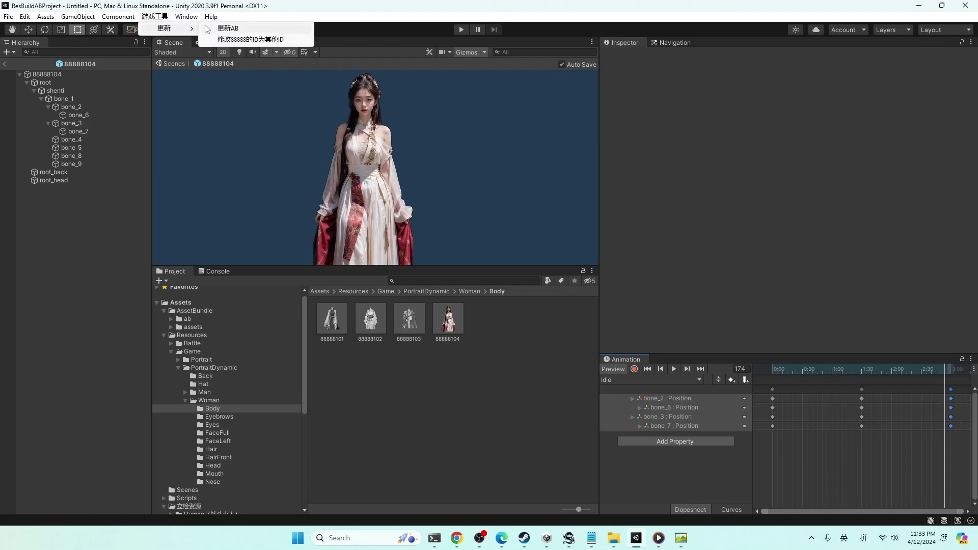
click(224, 29)
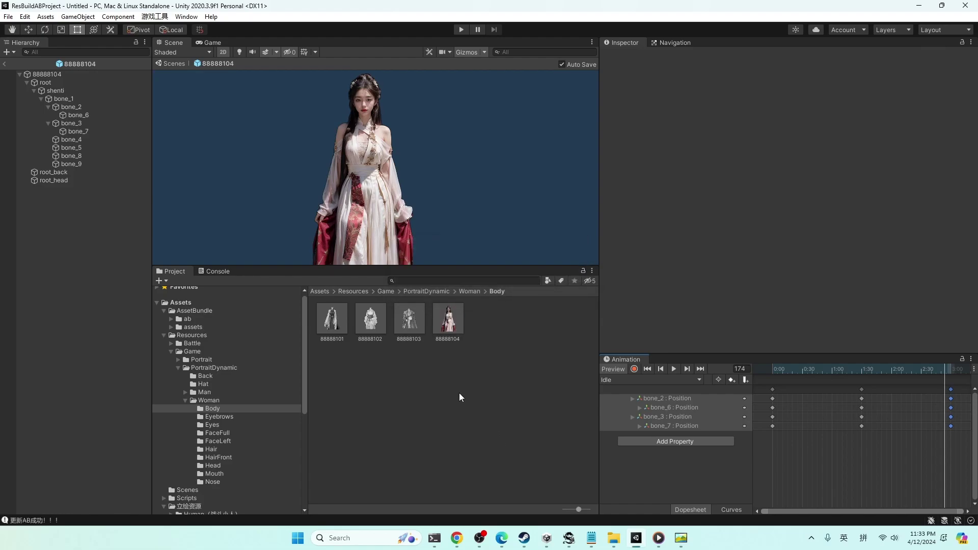
click(452, 335)
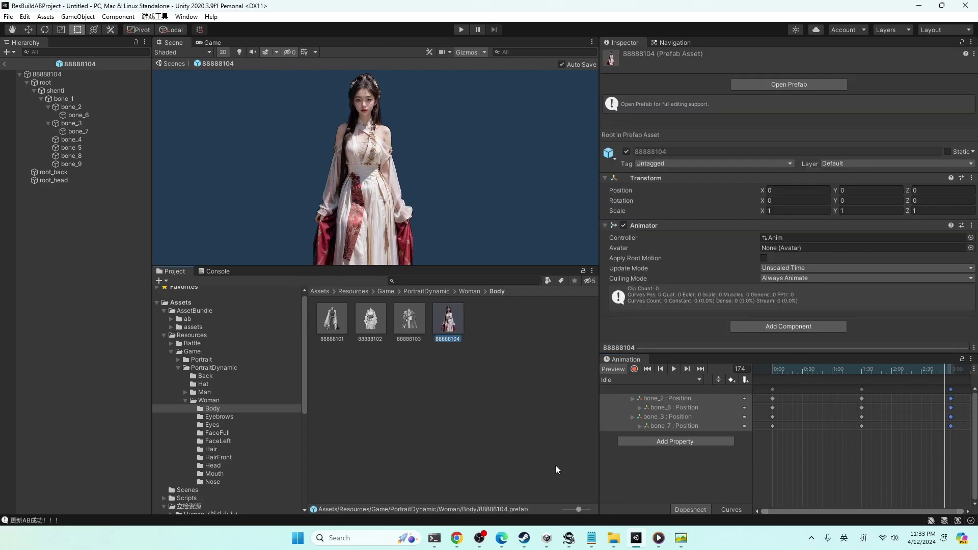
Switch to File Explorer, go to the ModProject's ModExcel folder and open RoleDress.xlsx in Excel
click(611, 535)
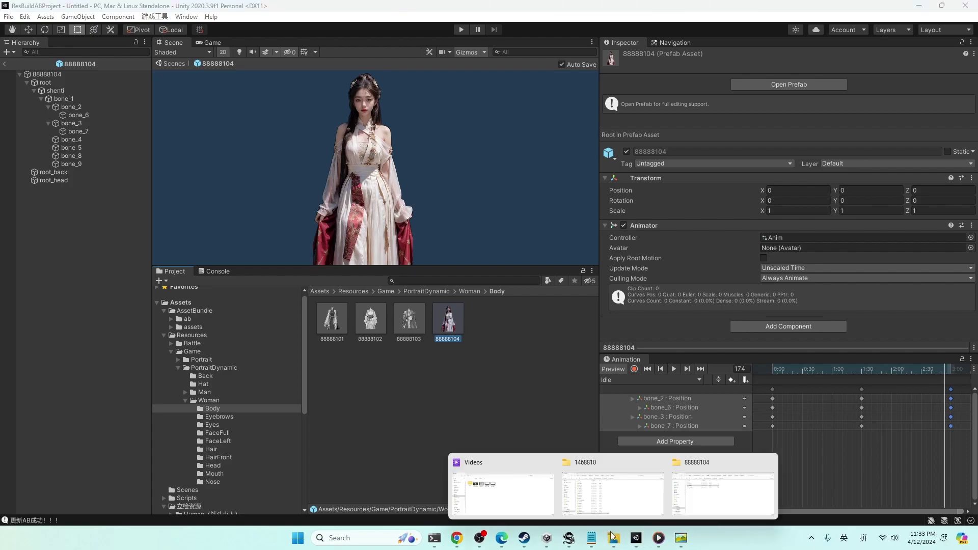
mouse_move(713, 488)
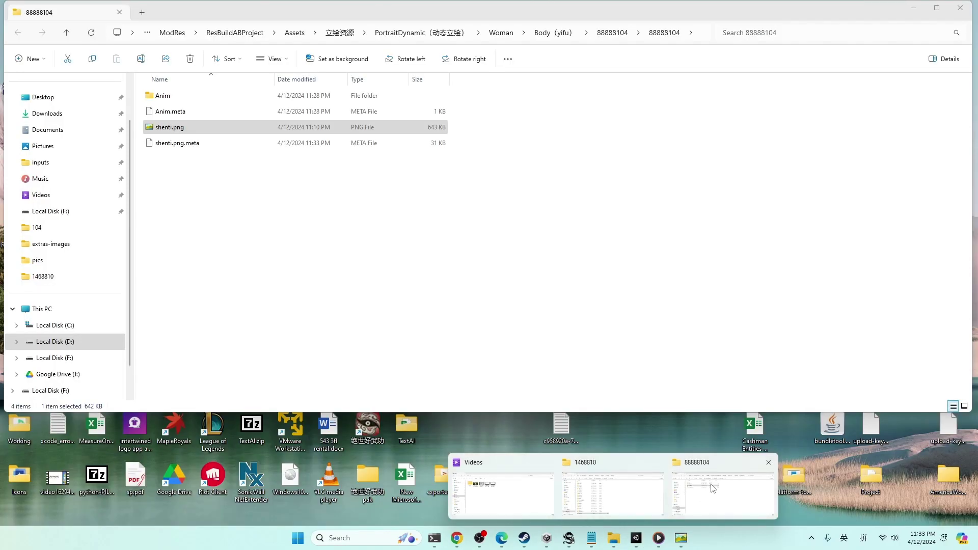
click(716, 490)
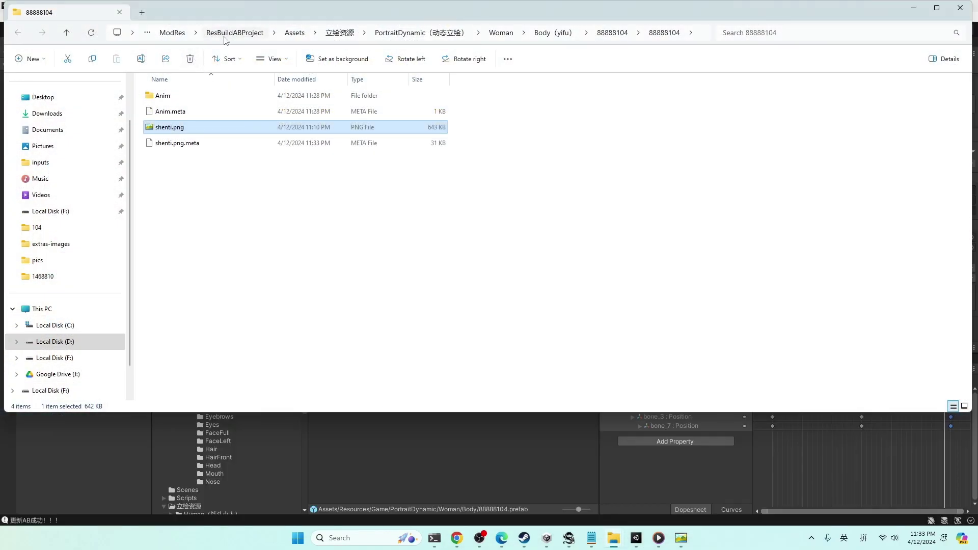
click(176, 34)
double_click(211, 96)
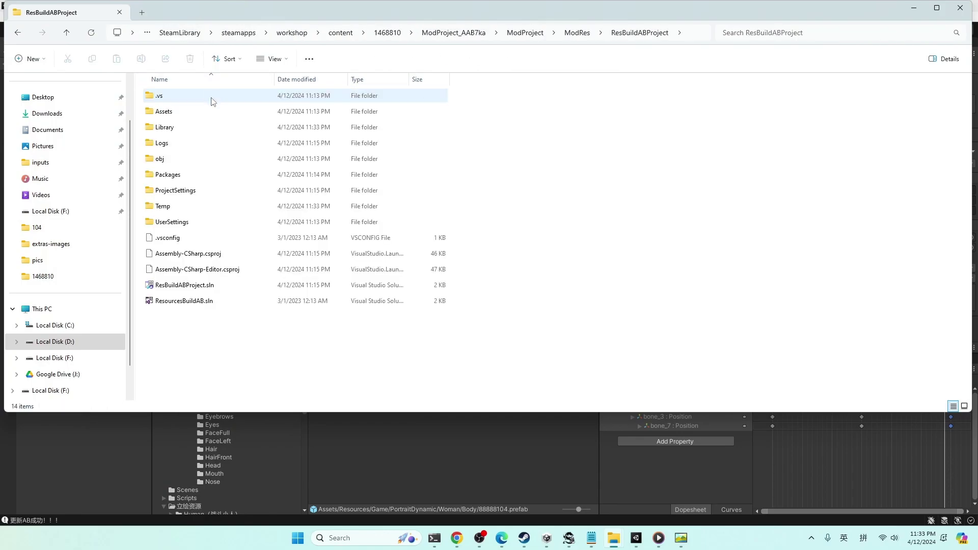
click(525, 32)
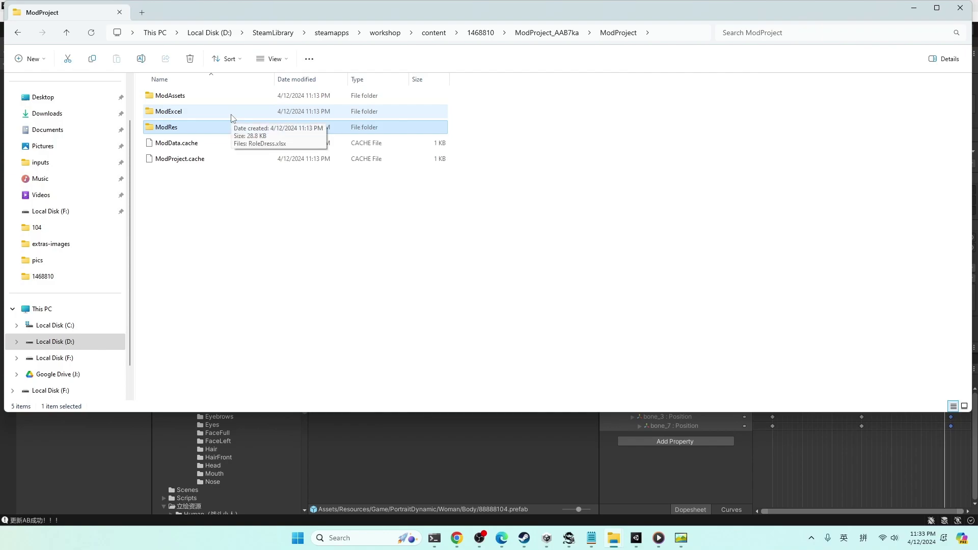
click(179, 115)
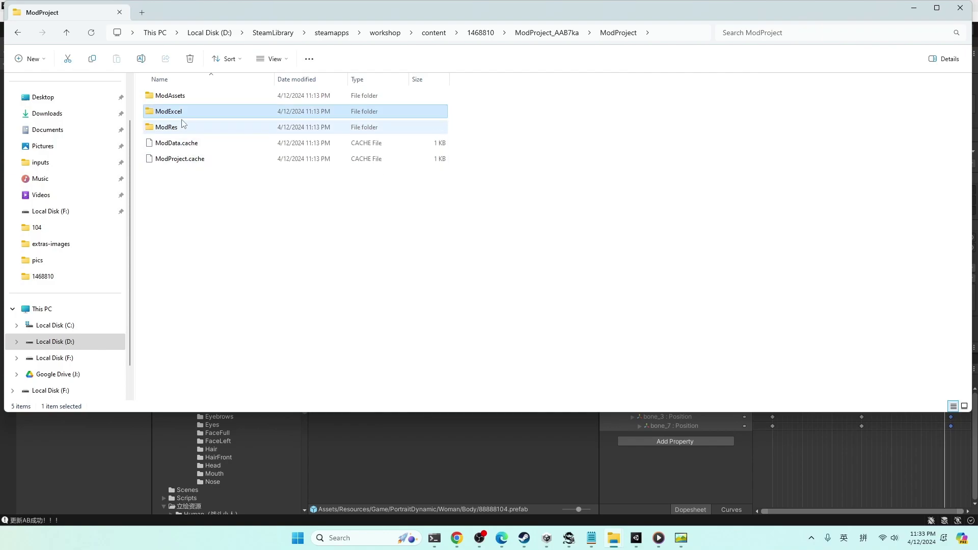
double_click(177, 116)
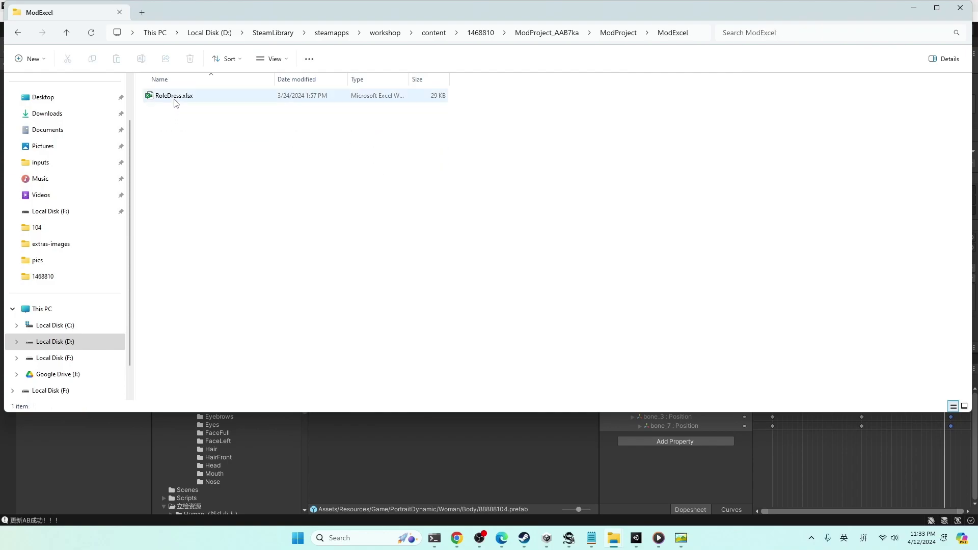
double_click(174, 97)
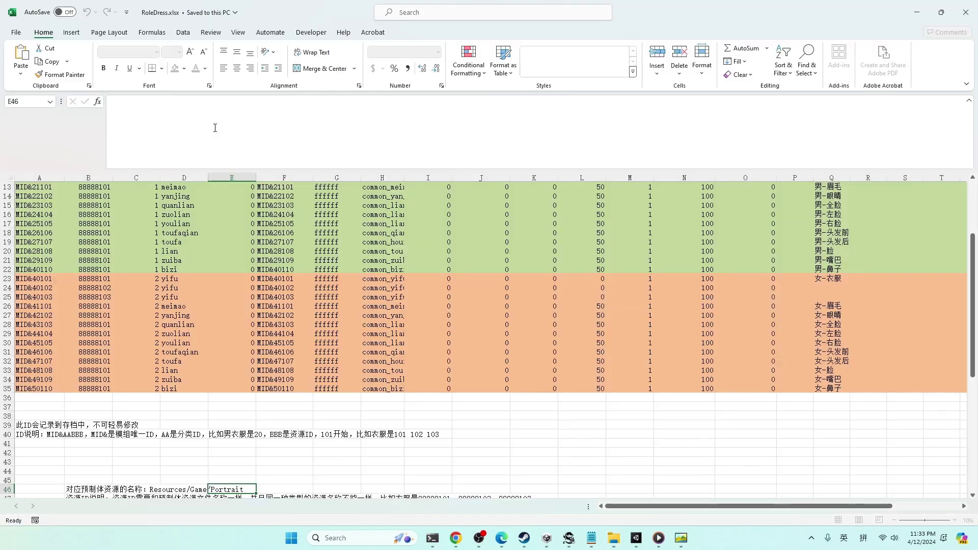
Copy the female clothing row MID&40103 into the empty row 36 of the RoleDress sheet
scroll(155, 367, up, 1)
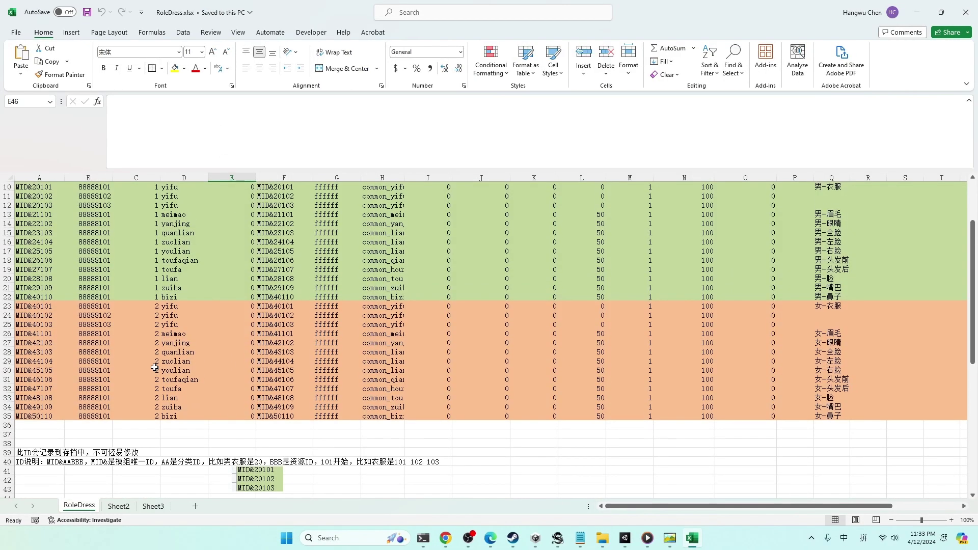
click(667, 309)
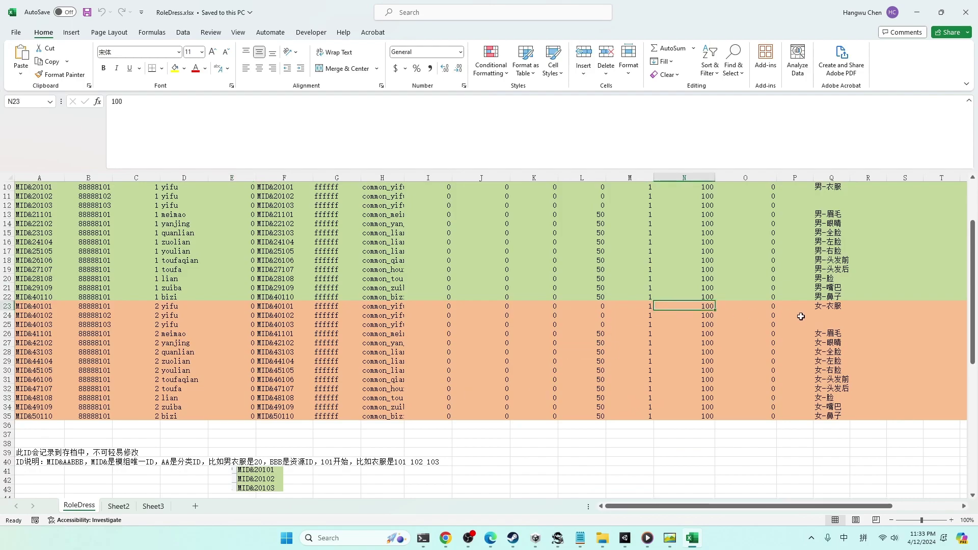
click(825, 307)
key(shift+space)
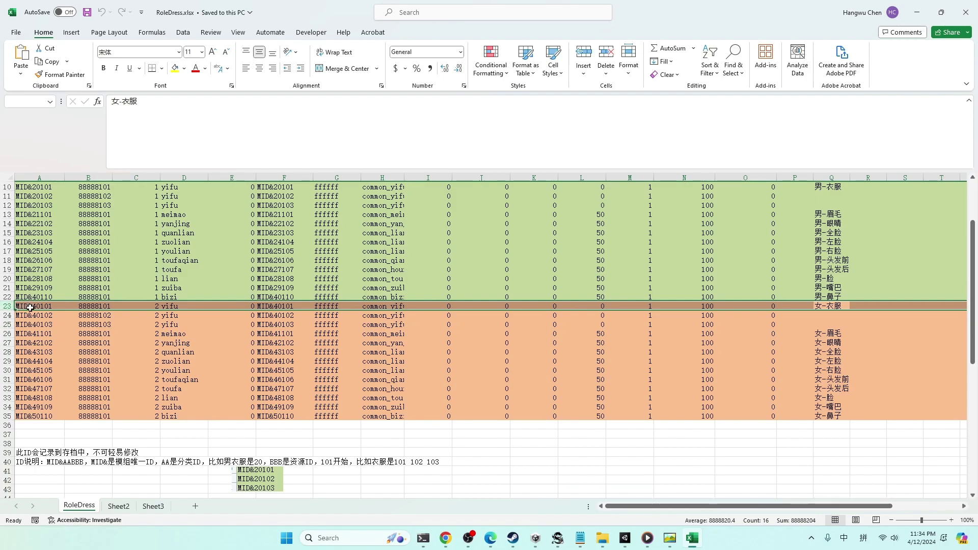
click(8, 315)
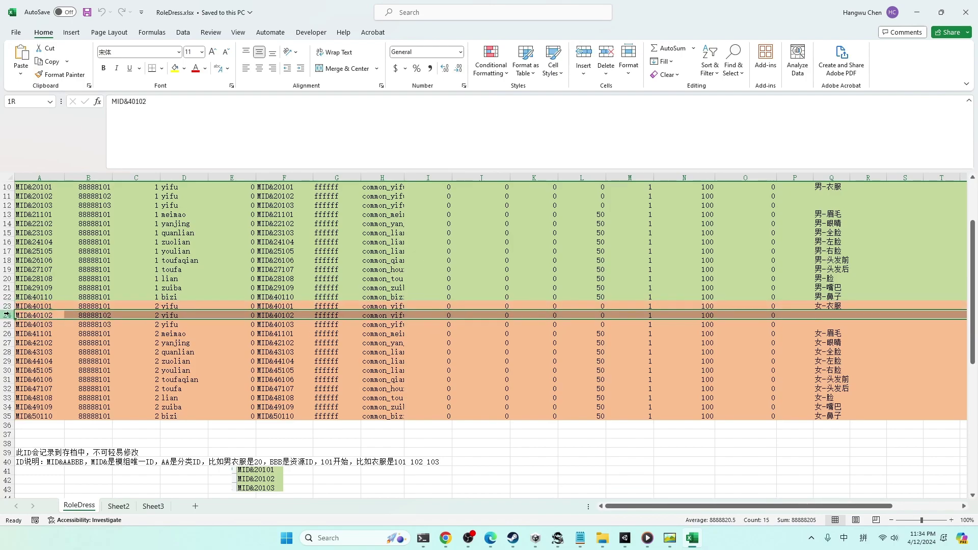
click(8, 325)
key(ctrl+c)
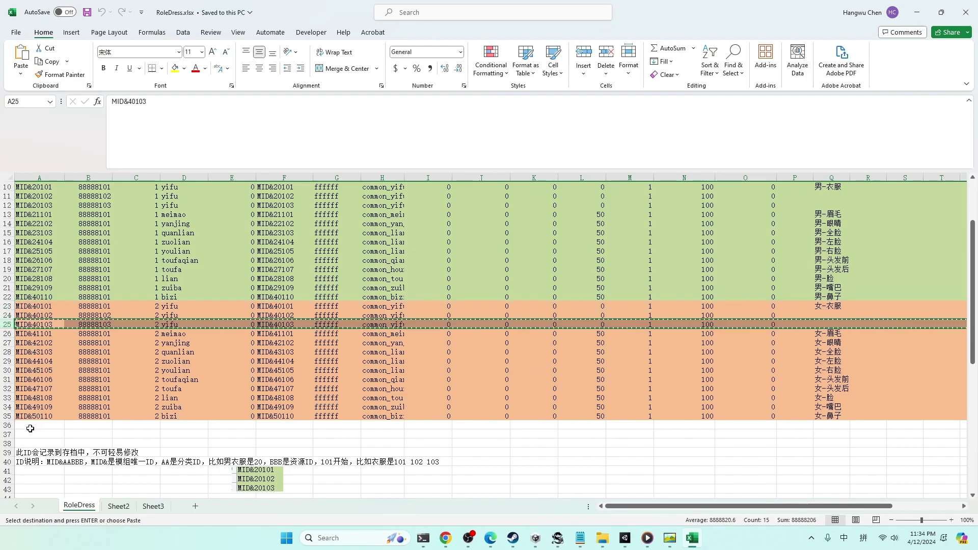
click(40, 427)
key(ctrl+v)
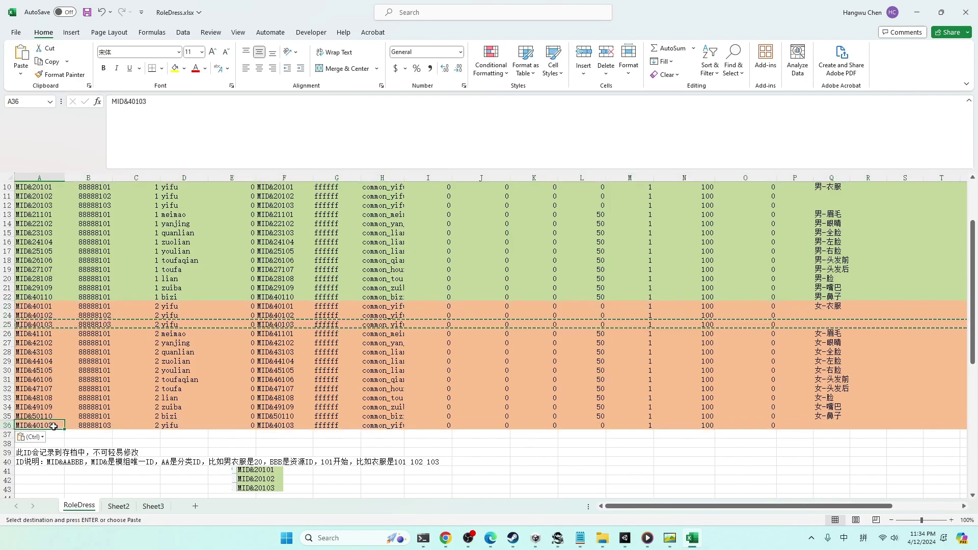
Change the copied row 36 to ID MID&40104 with resource 88888104, then save and close RoleDress.xlsx
double_click(55, 427)
text(4)
key(Tab)
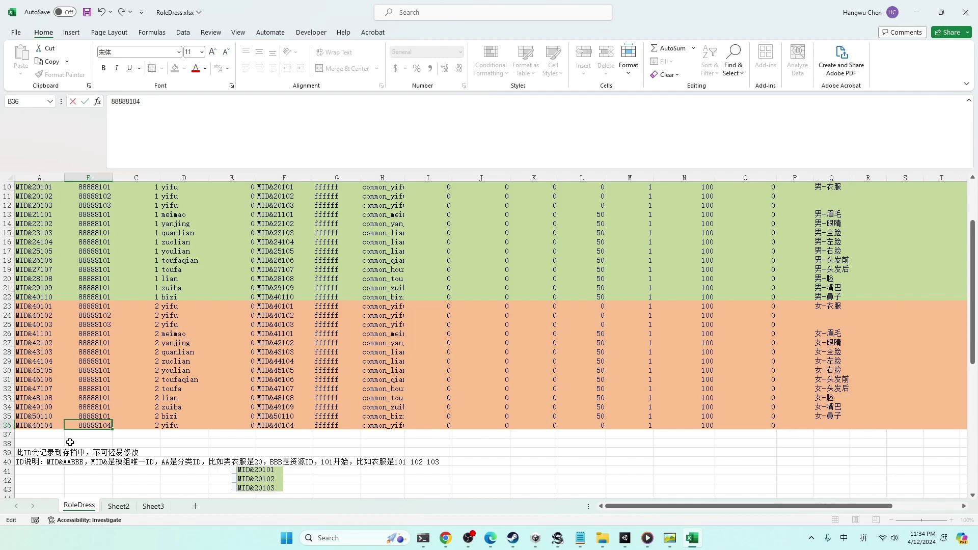
key(Return)
key(ctrl+s)
click(966, 12)
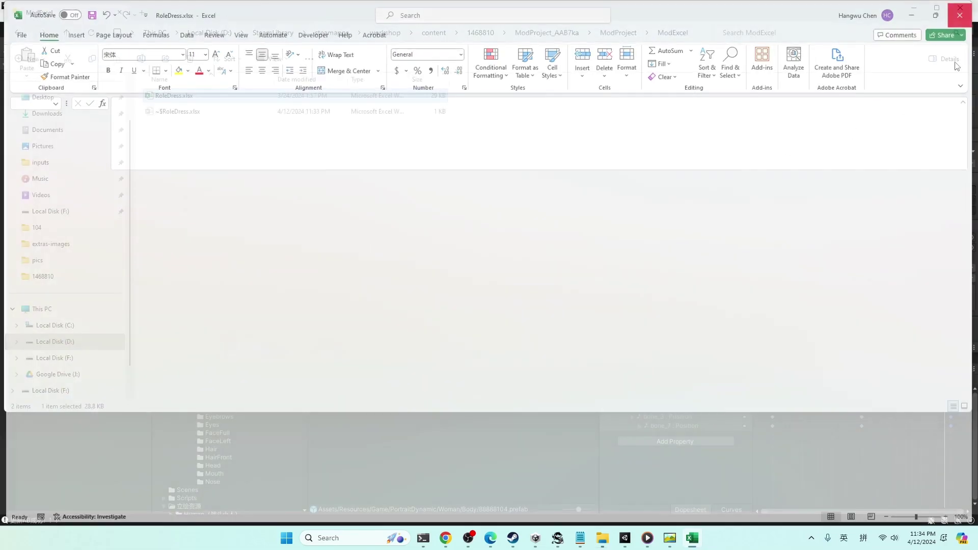
Switch to the guigubahuang game, open the 模组AAB7ka mod project for editing, import it for testing and dismiss the notice
click(568, 539)
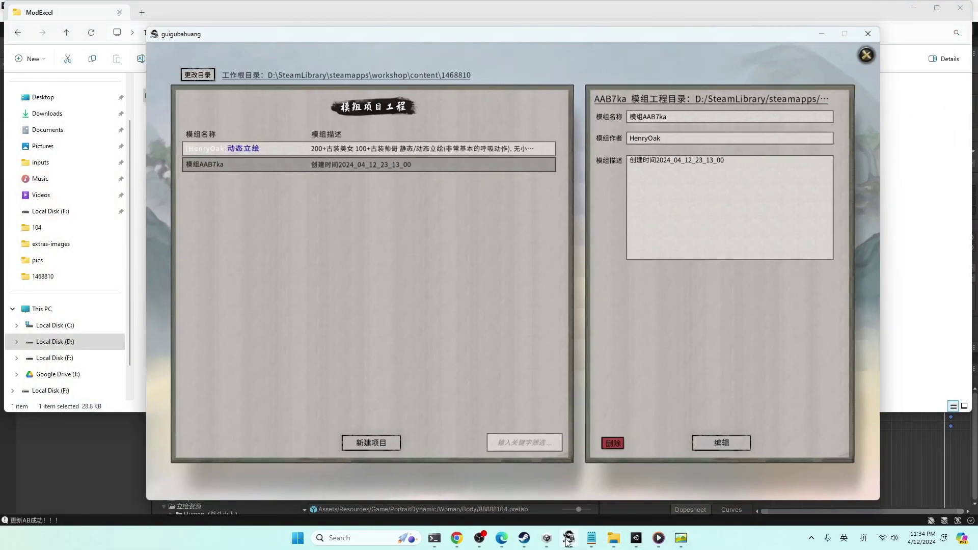
click(411, 170)
click(730, 448)
click(817, 381)
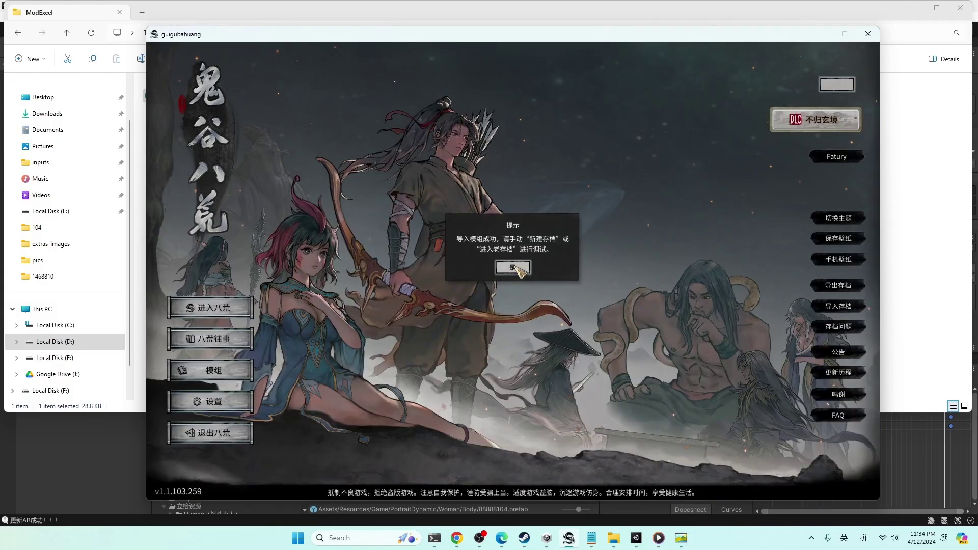
click(511, 268)
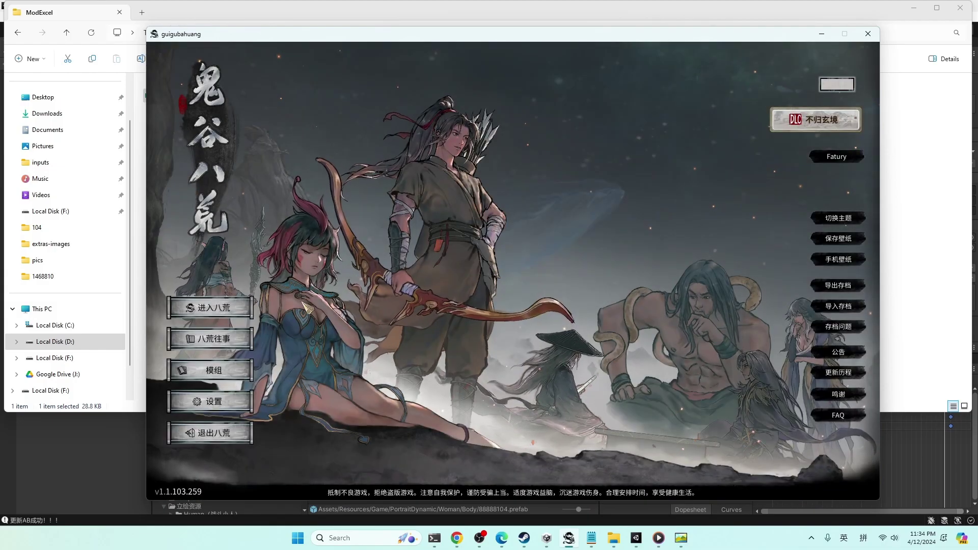
Start a new game save, accept the difficulty settings and set the new character's gender to female (女)
click(207, 308)
click(371, 351)
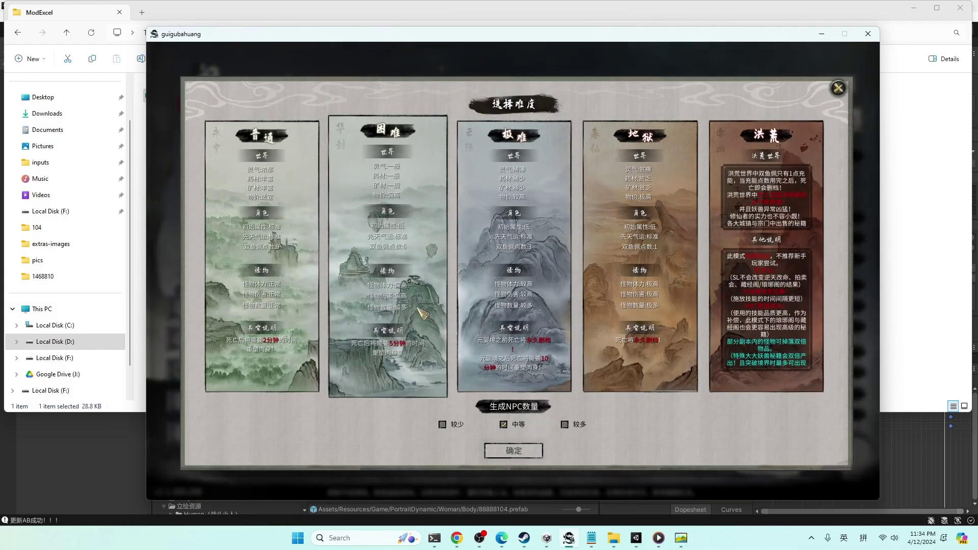
click(514, 450)
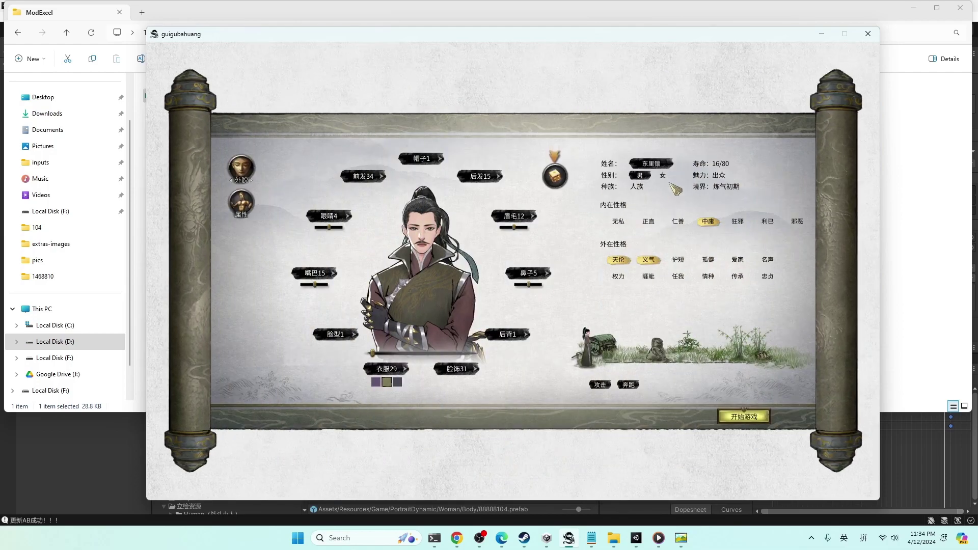
click(663, 175)
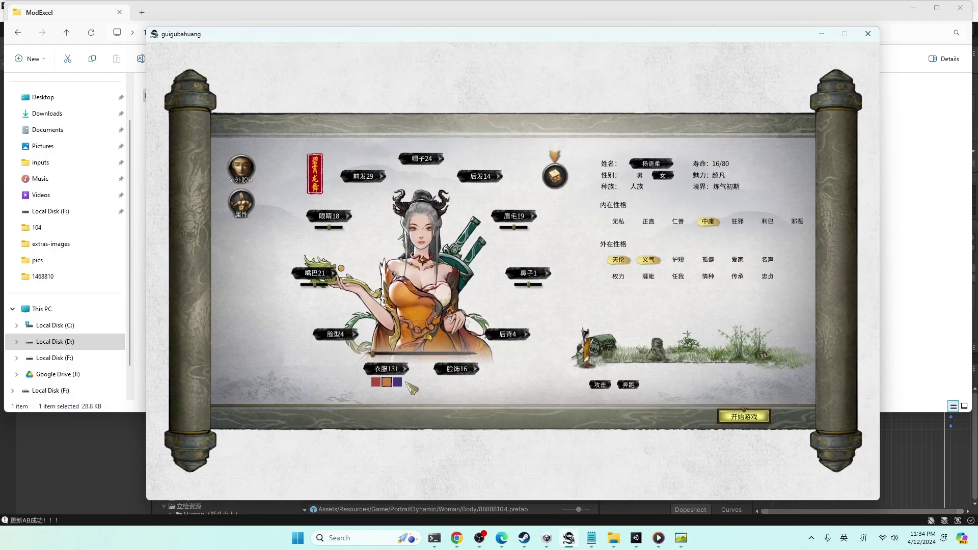
Apply clothing 136 (衣服136) to the female character to check the custom body portrait
click(387, 369)
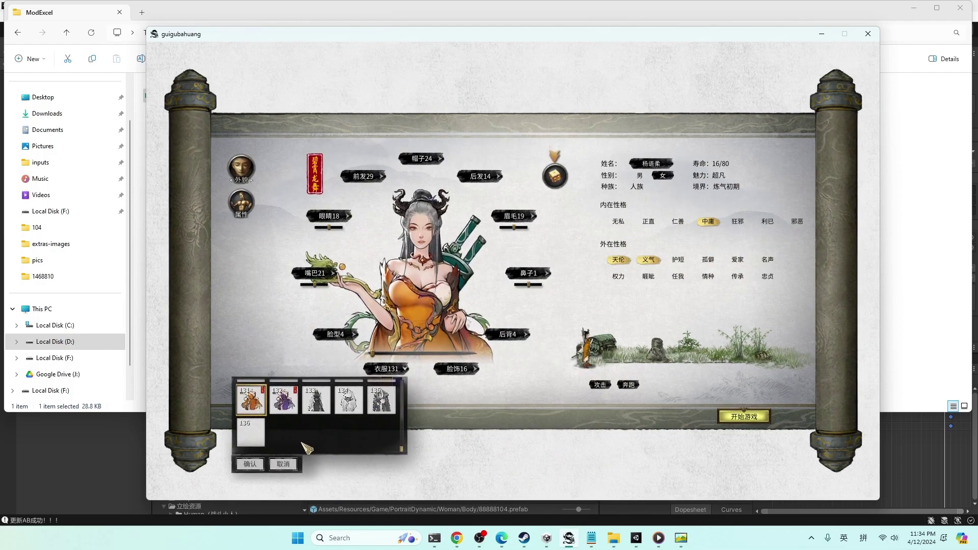
click(258, 436)
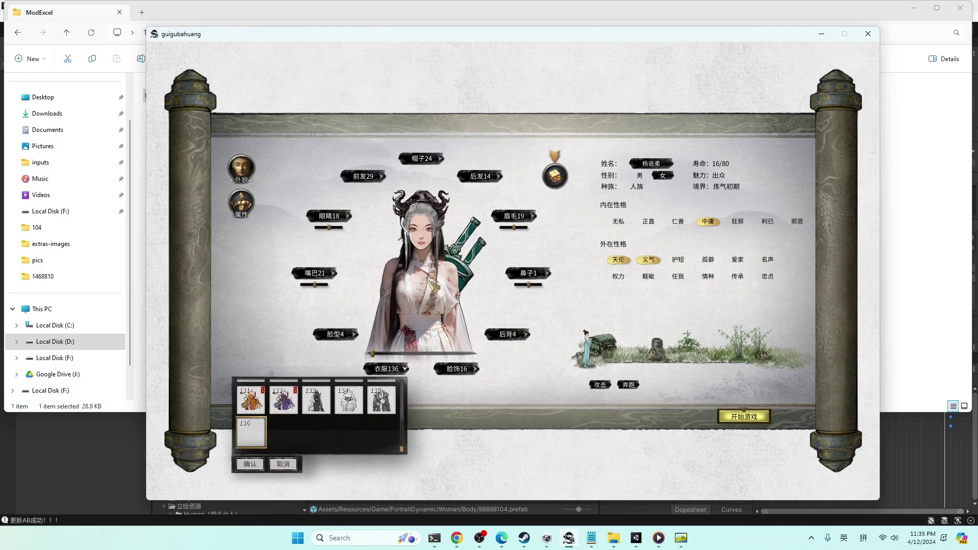
click(440, 416)
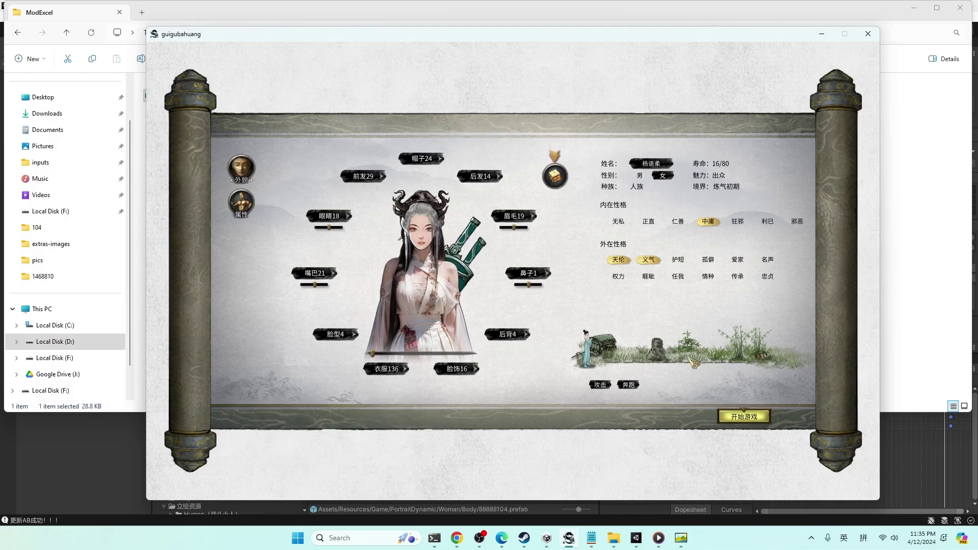
Switch to Unity, select root_head in the 88888104 prefab and open its Y position for editing
key(Escape)
click(519, 248)
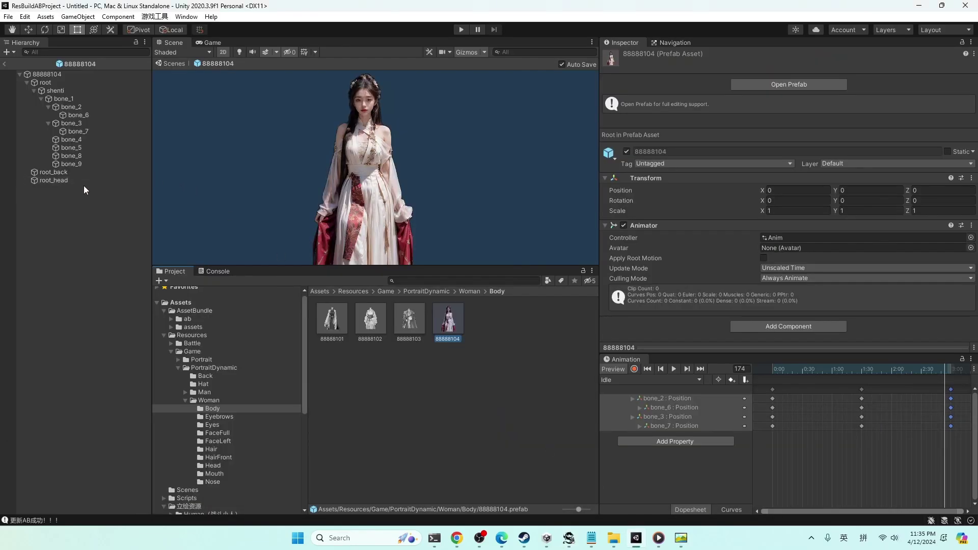
click(443, 350)
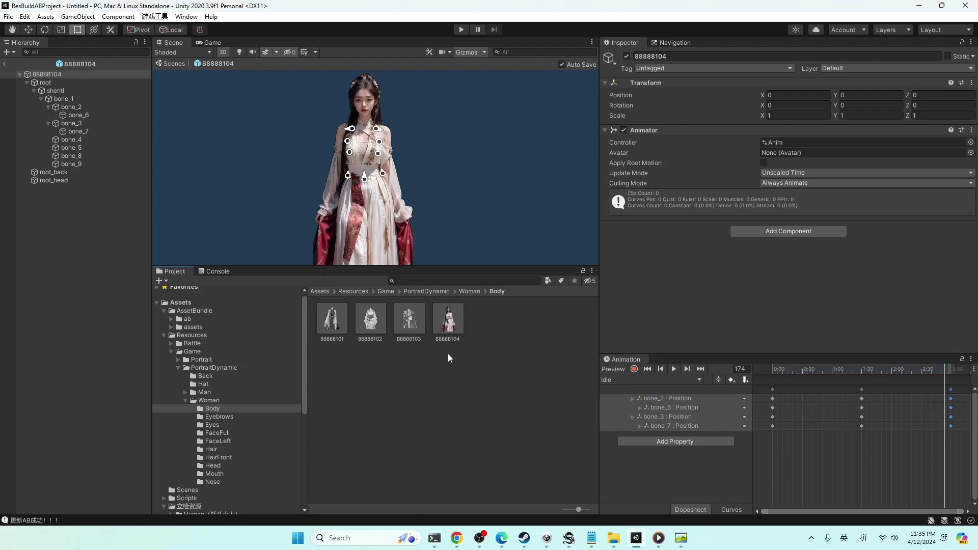
click(53, 181)
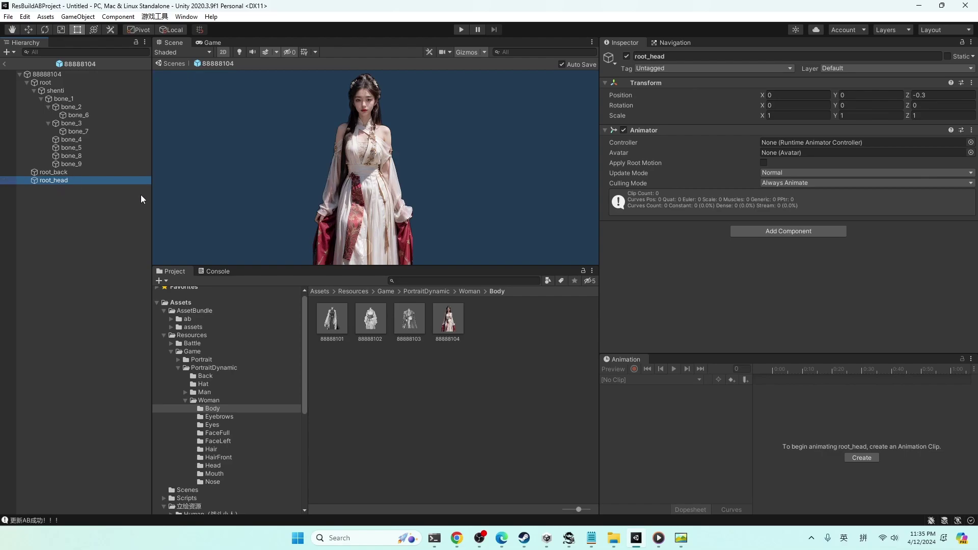
click(868, 97)
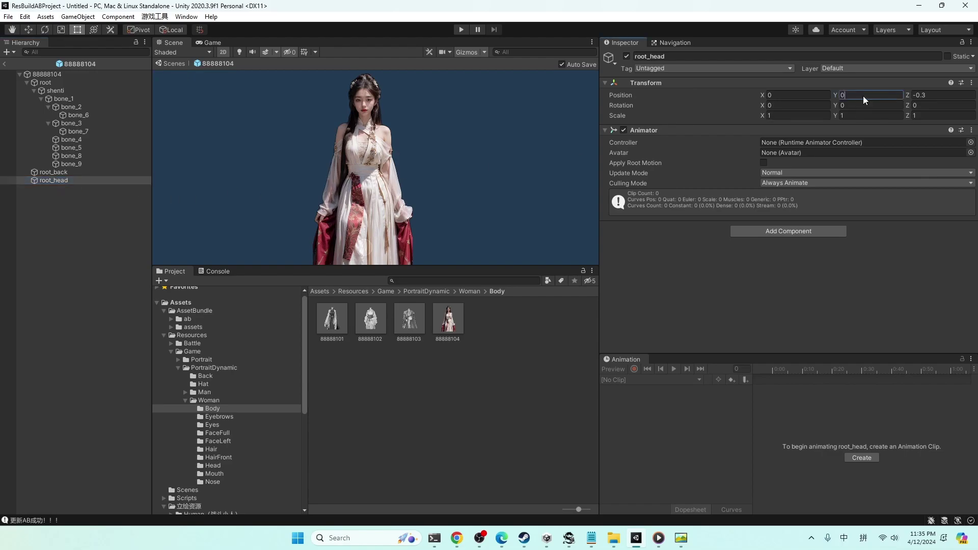